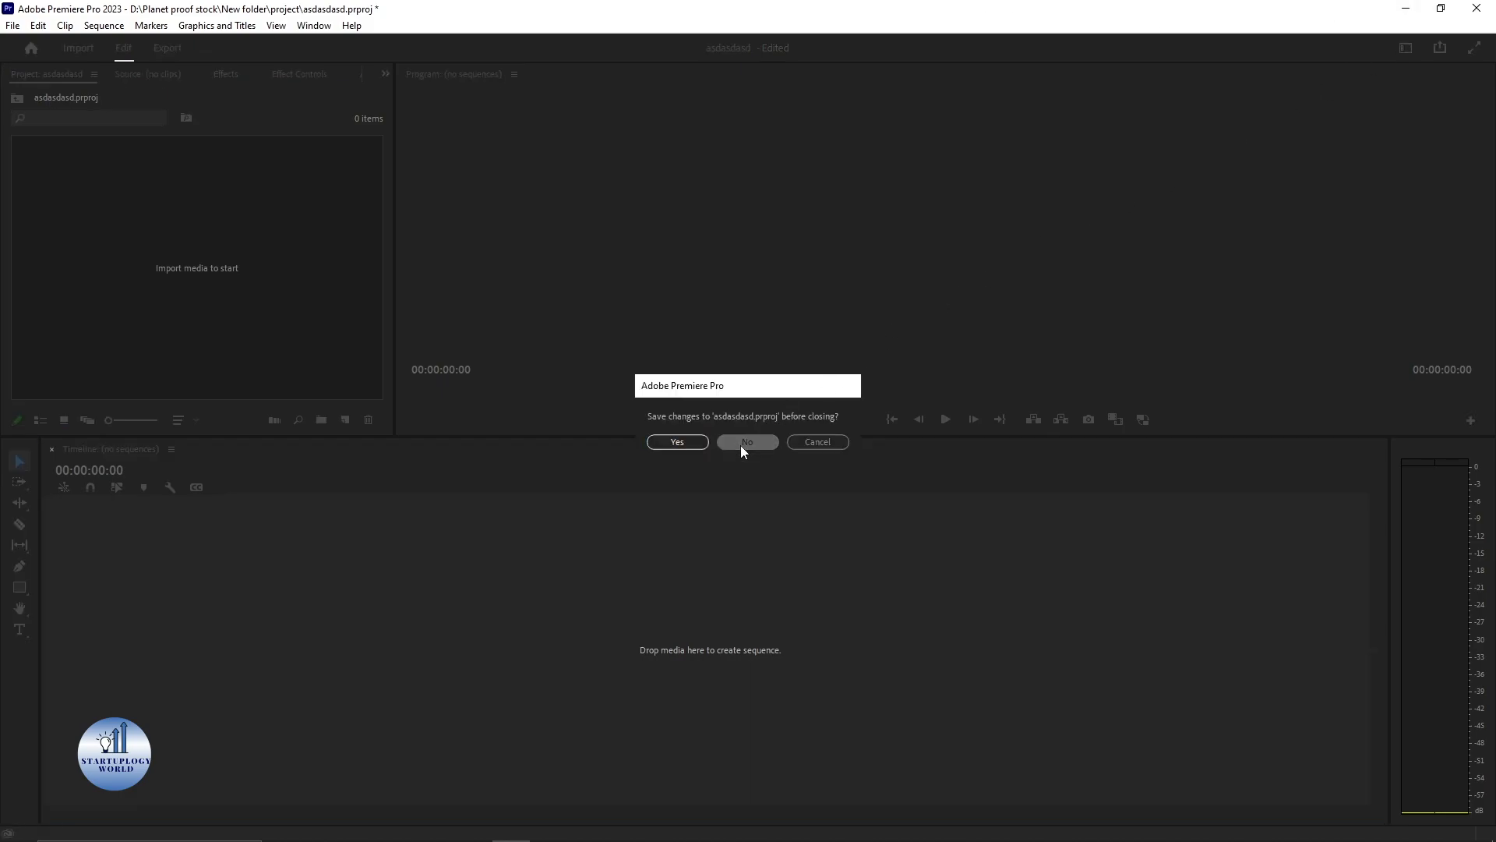
Step: Close the open project without saving its changes and relaunch Premiere Pro from the desktop
click(745, 442)
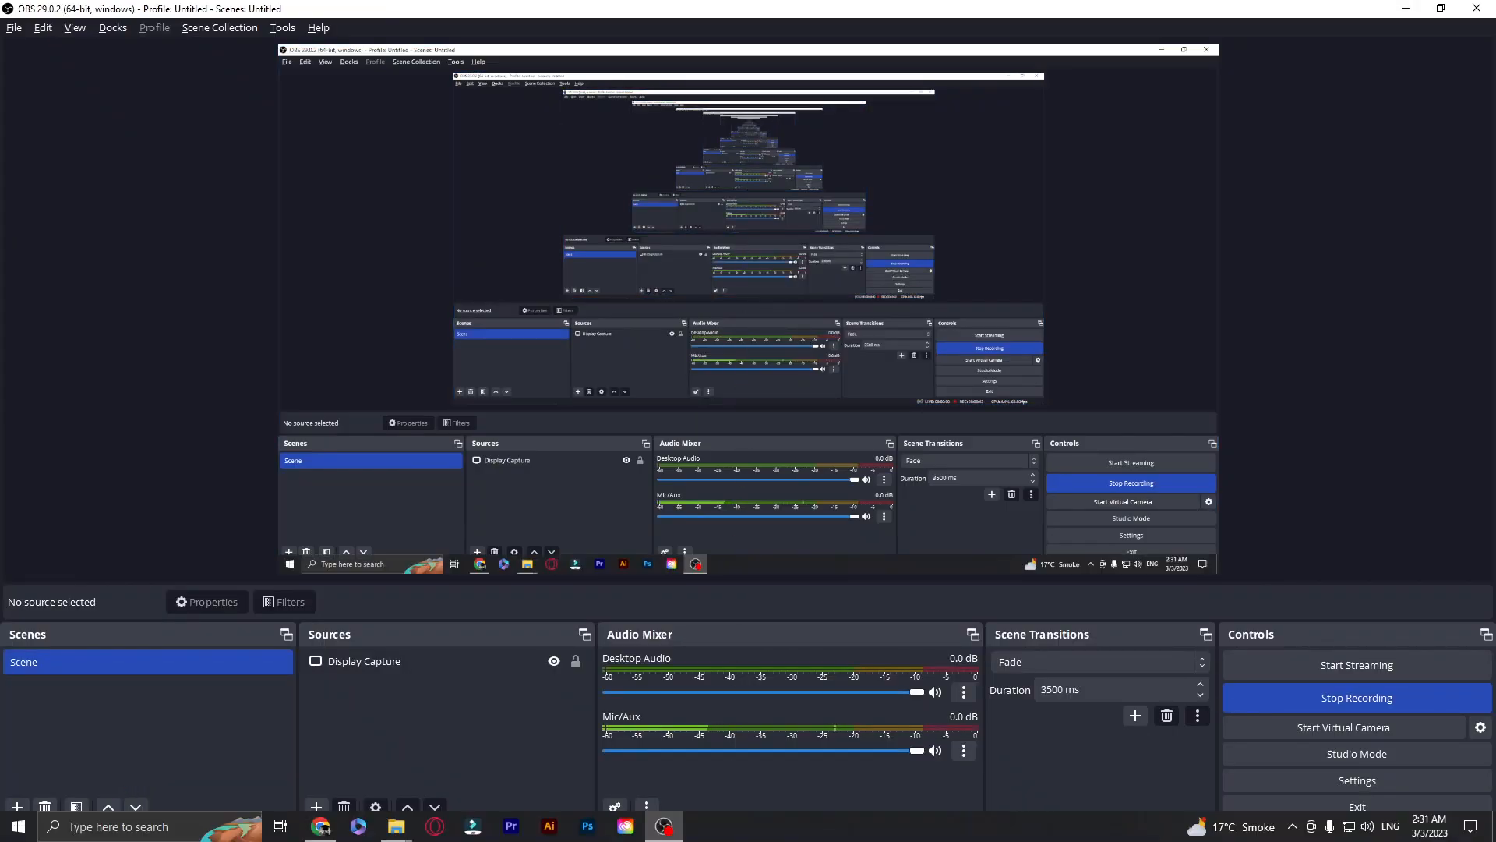
click(1494, 826)
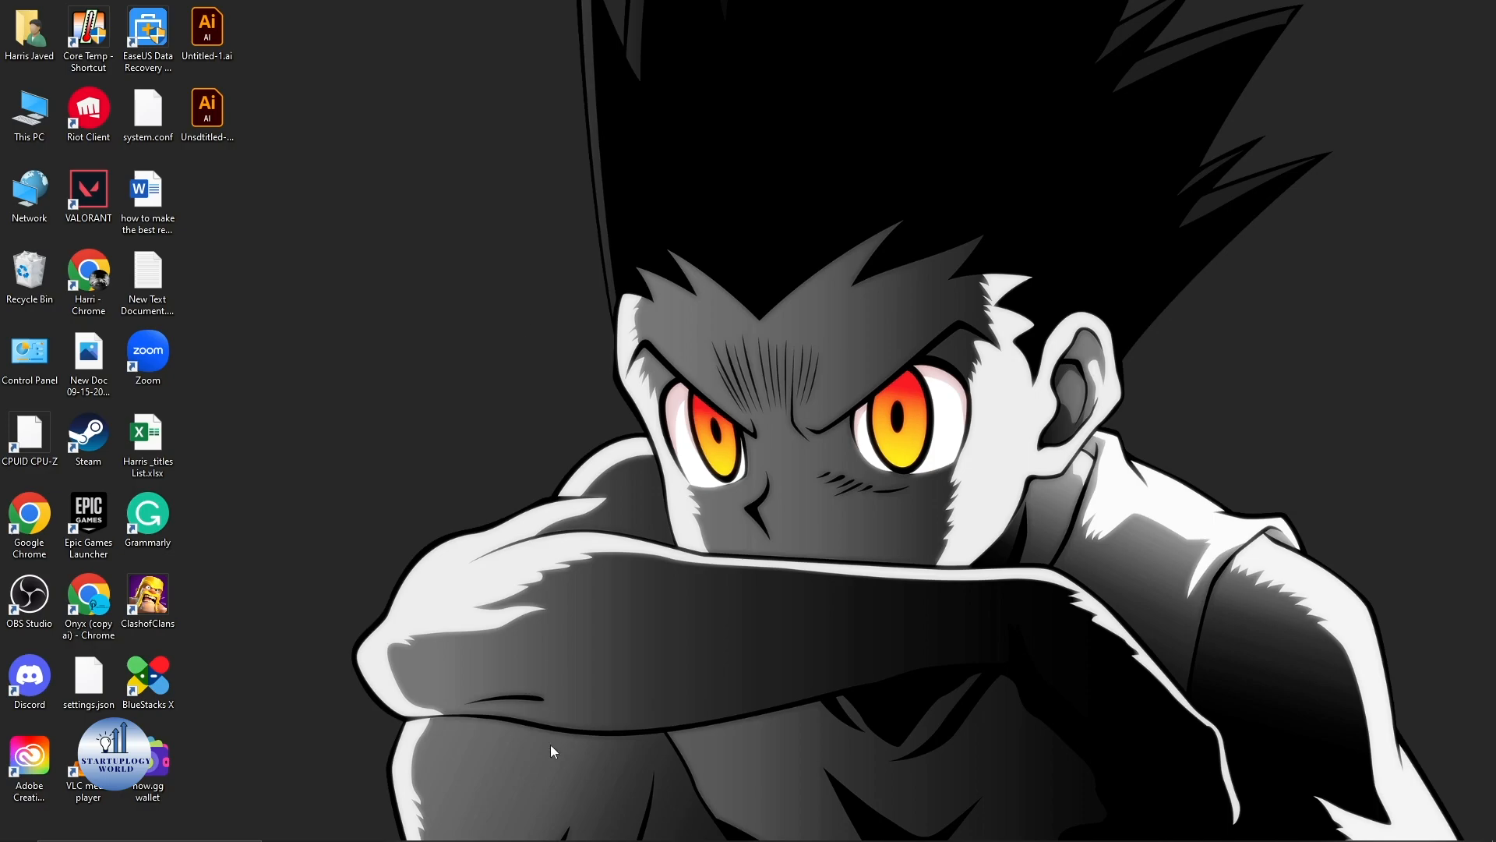
click(512, 826)
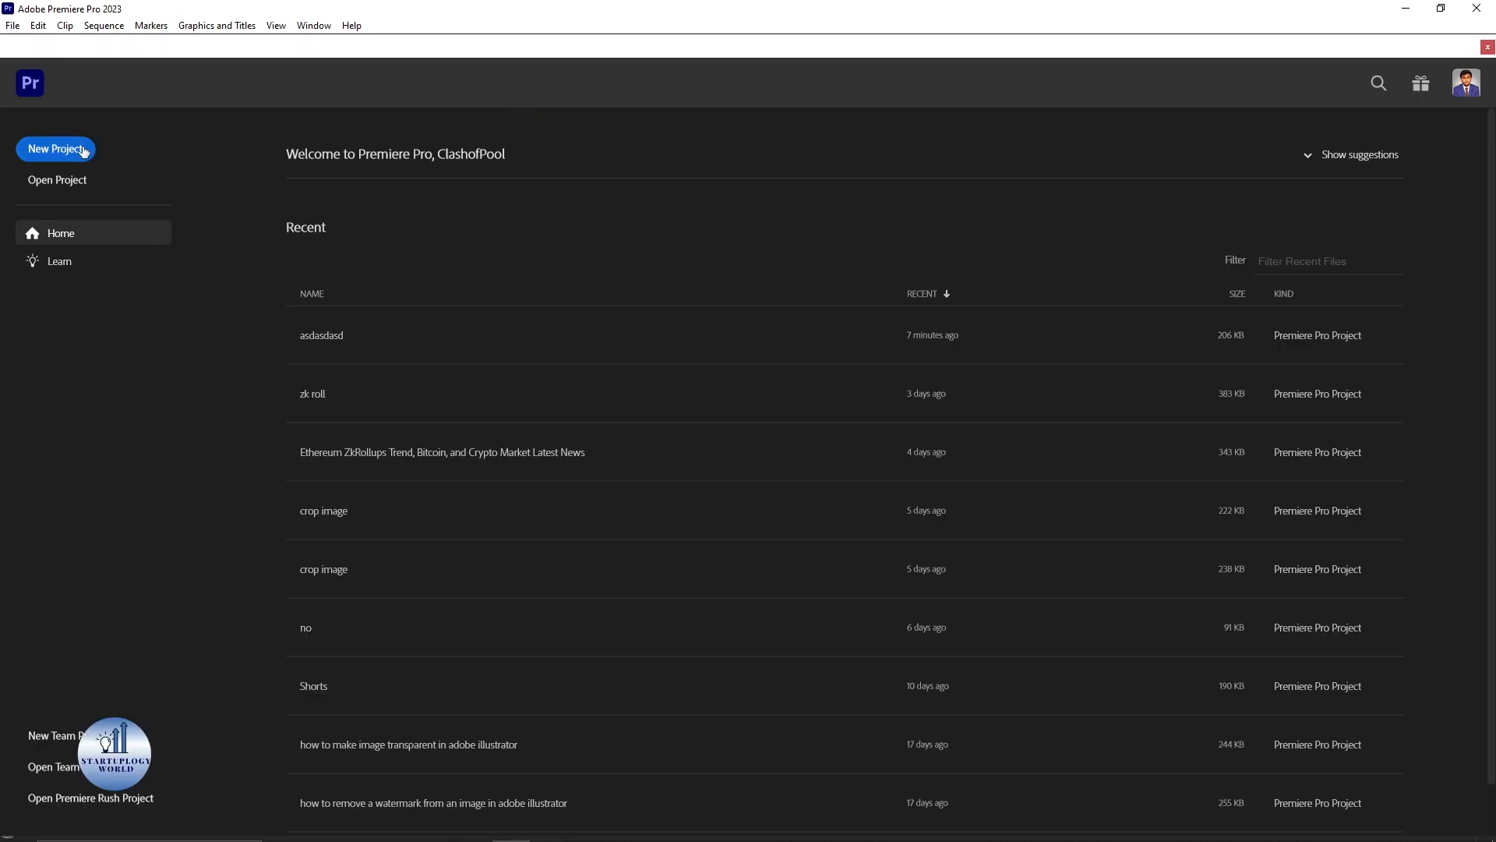
Step: Create a new project named Sample in the default project location
click(35, 151)
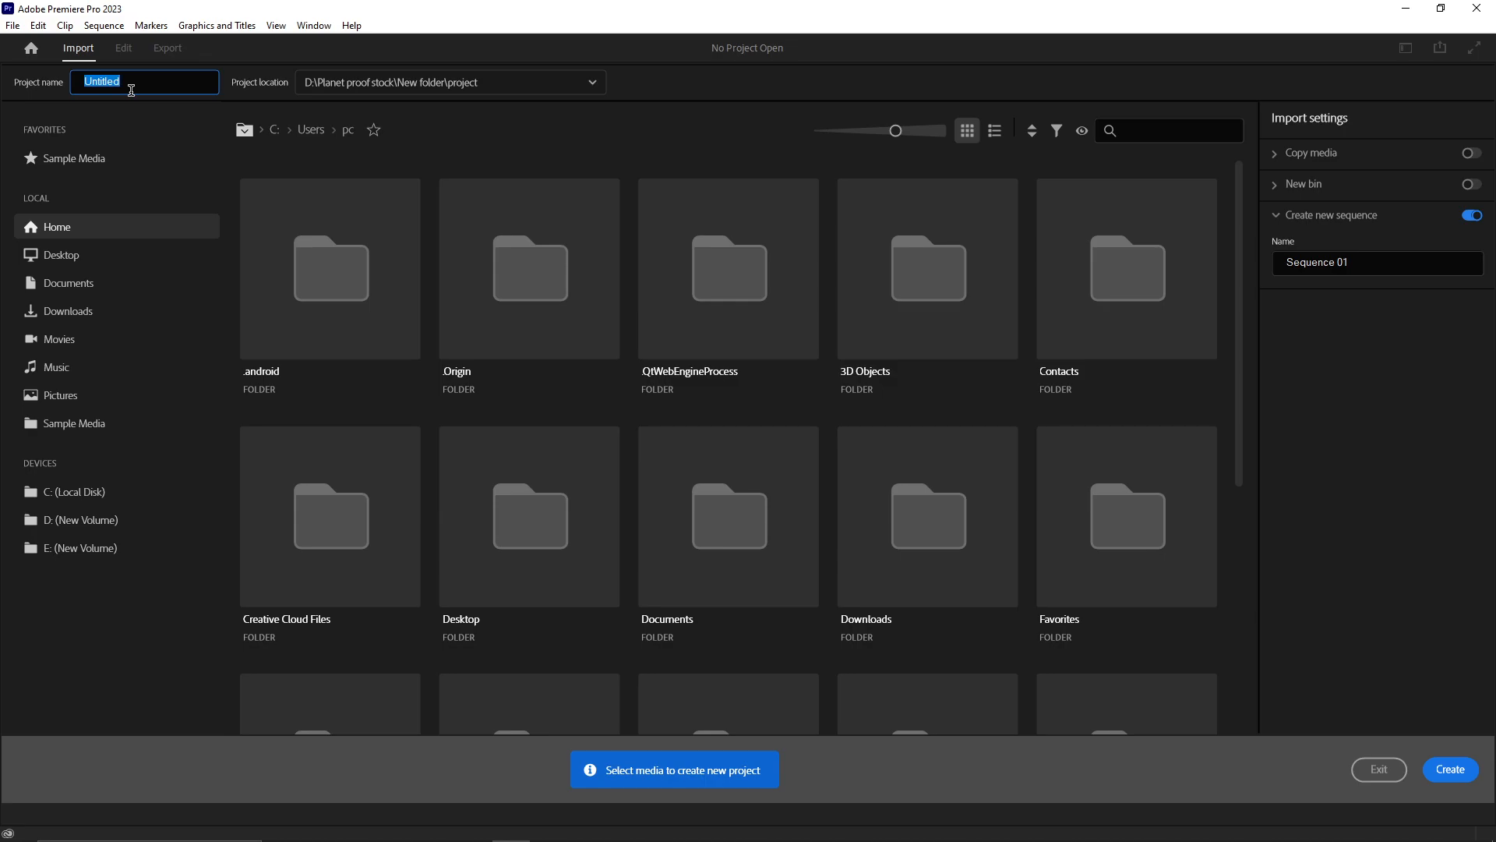
text(Sample)
click(1447, 774)
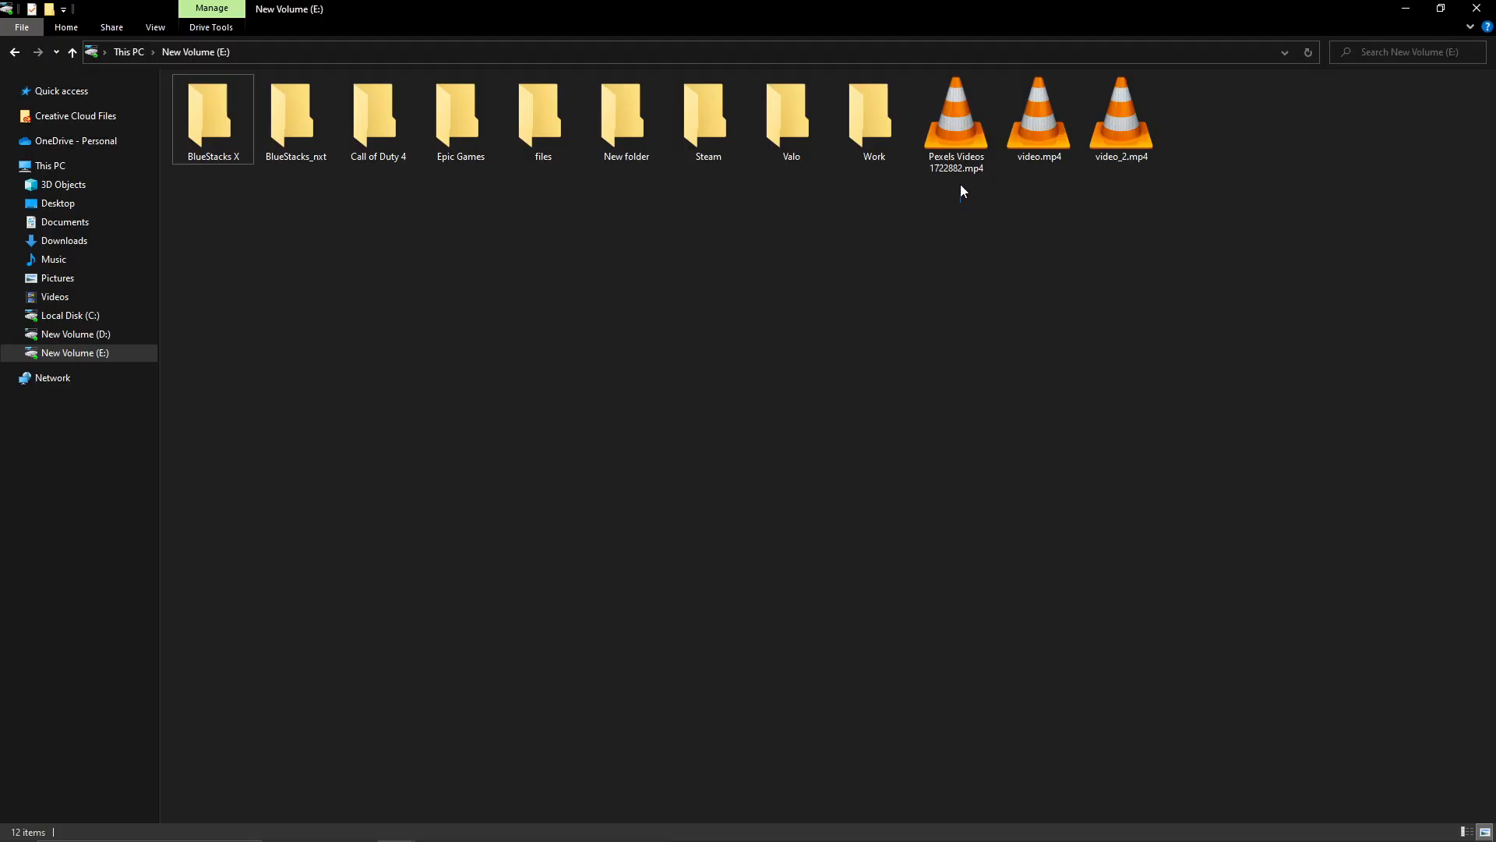
Step: Import Pexels Videos 1722882.mp4, video.mp4 and video_2.mp4 from New Volume (E:) into the project
drag(960, 201, 124, 260)
key(alt+Tab)
click(124, 260)
drag(39, 284, 324, 178)
click(170, 301)
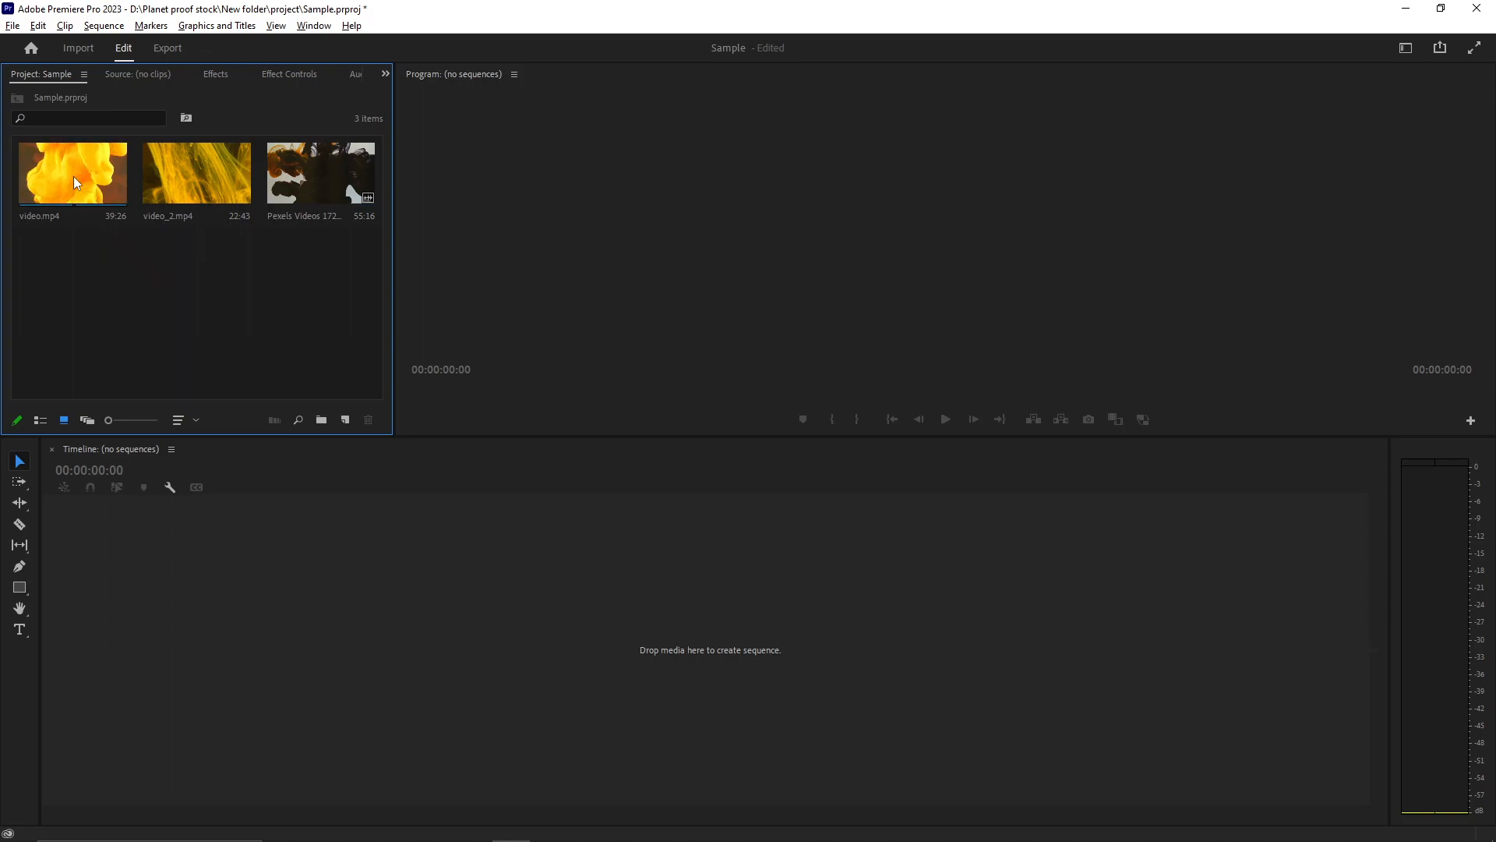
Step: Preview video.mp4 from its start and scrub through video_2.mp4 in the source monitor
double_click(74, 178)
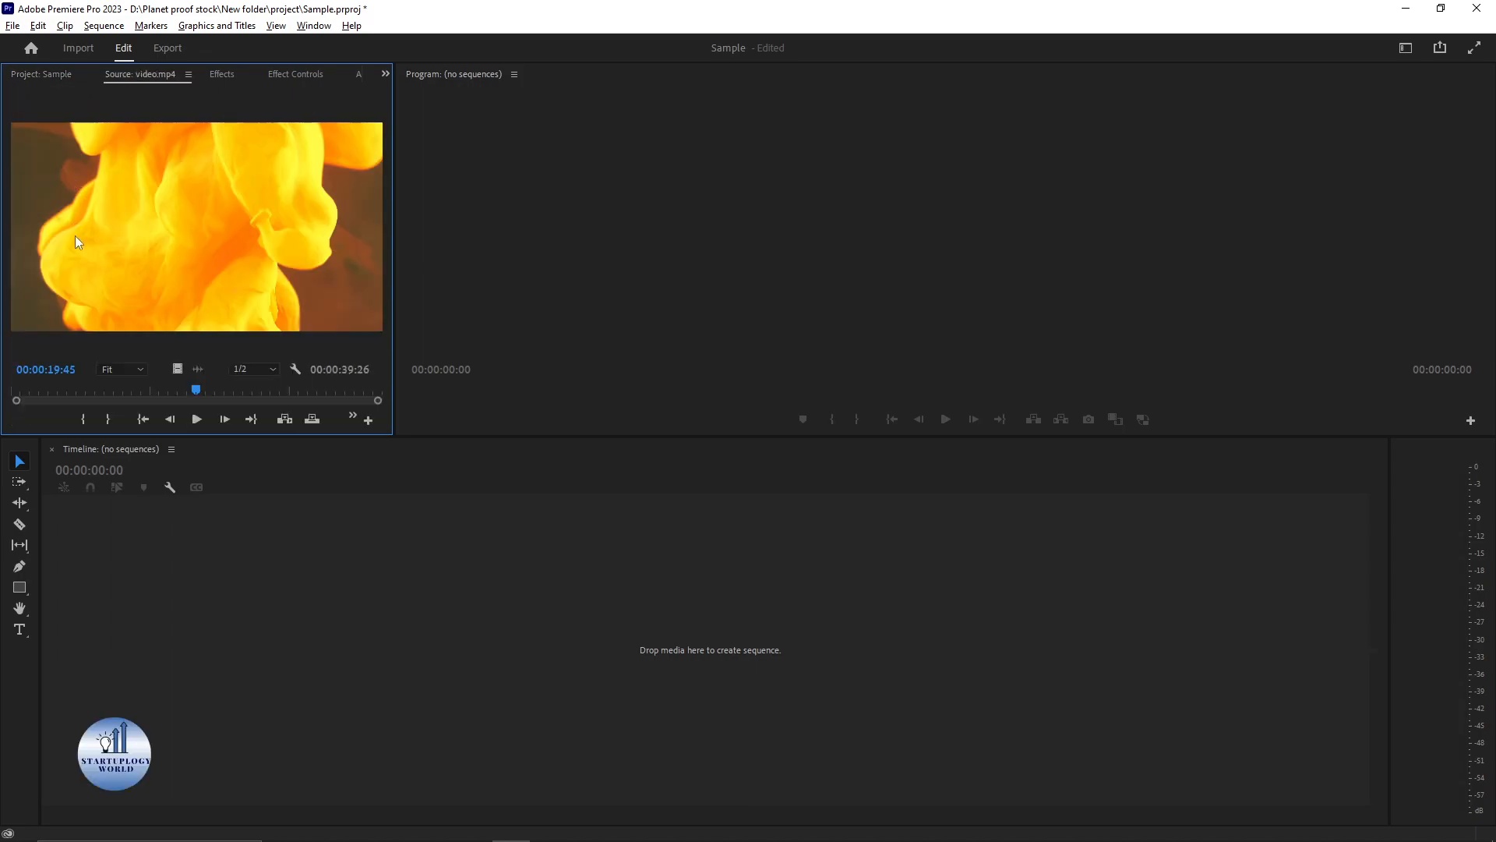
drag(196, 394, 2, 397)
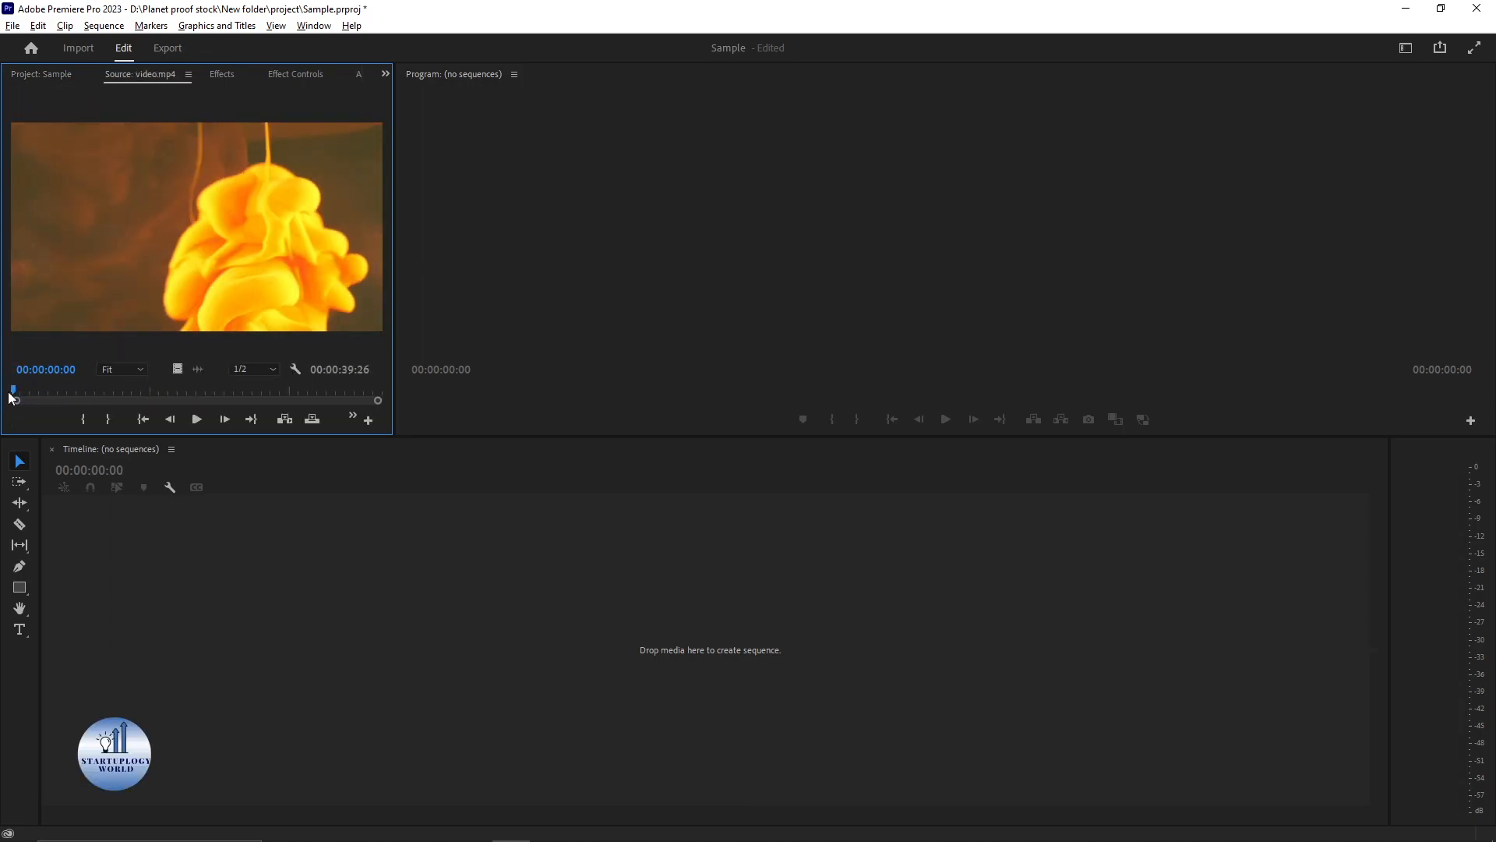
click(196, 419)
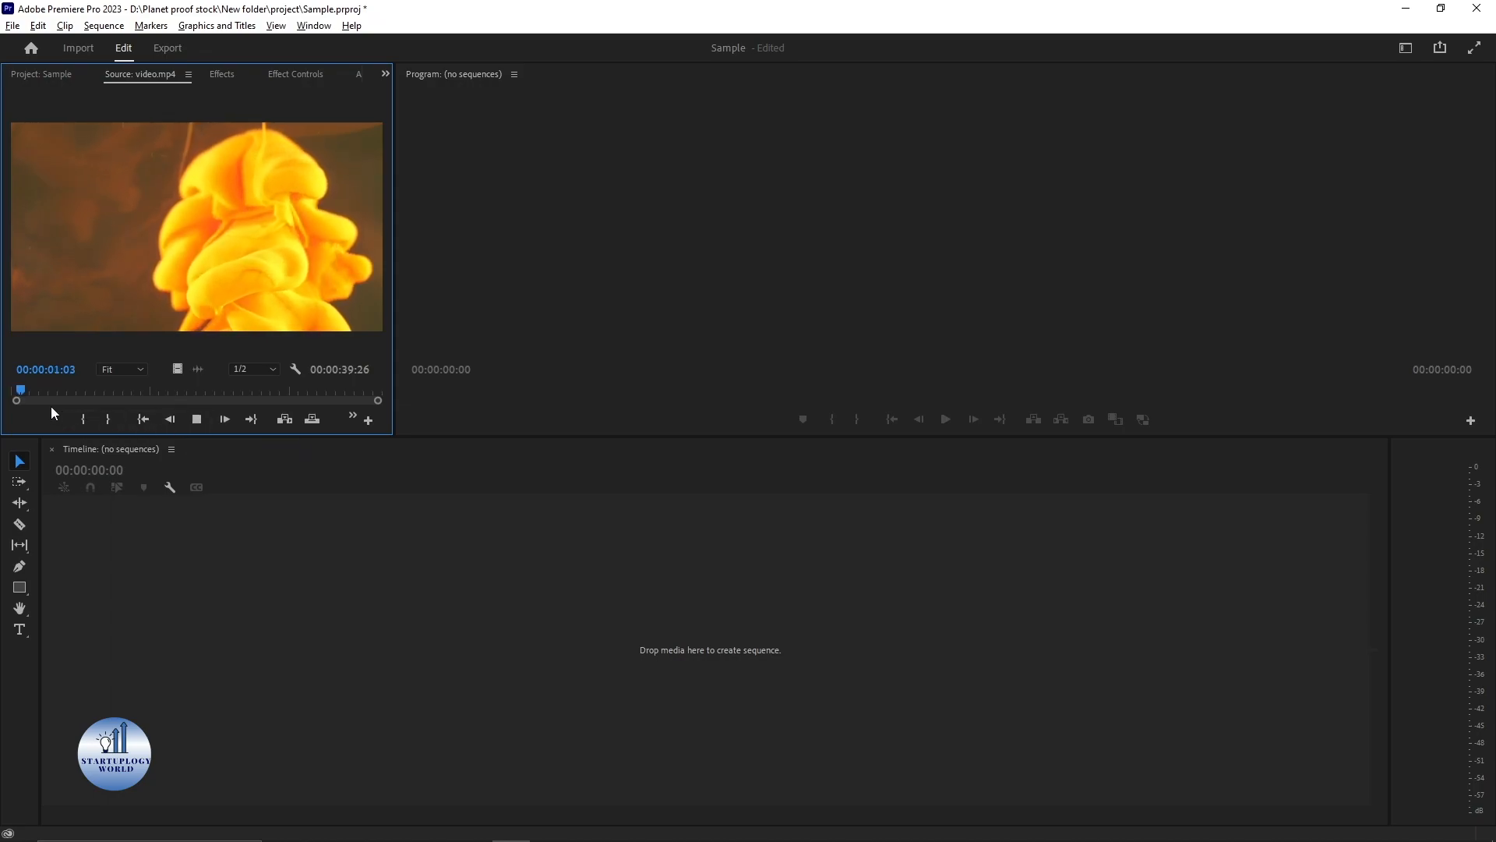
click(41, 74)
double_click(177, 174)
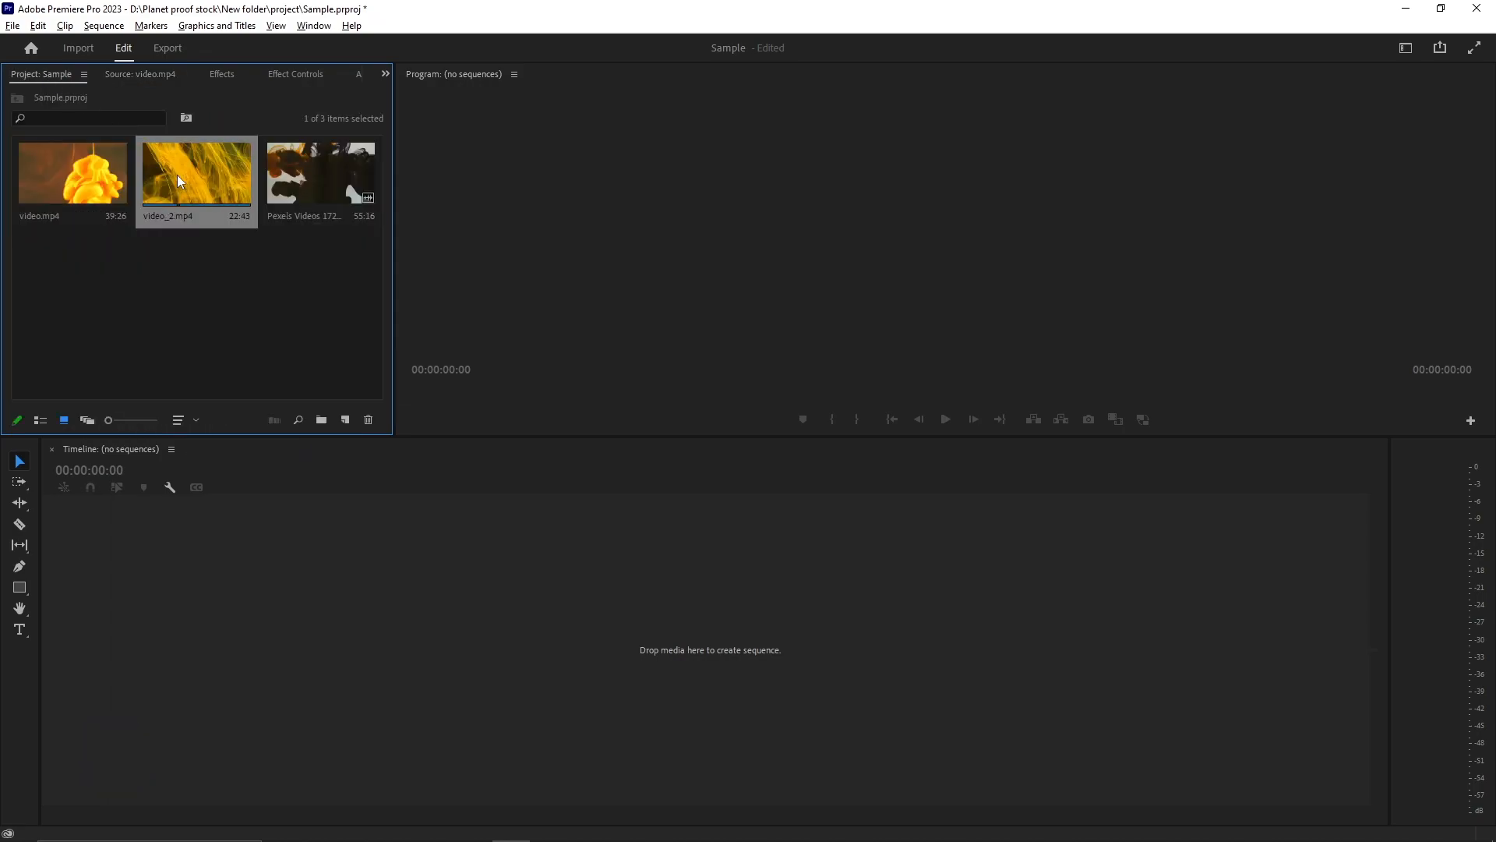
drag(70, 396, 274, 399)
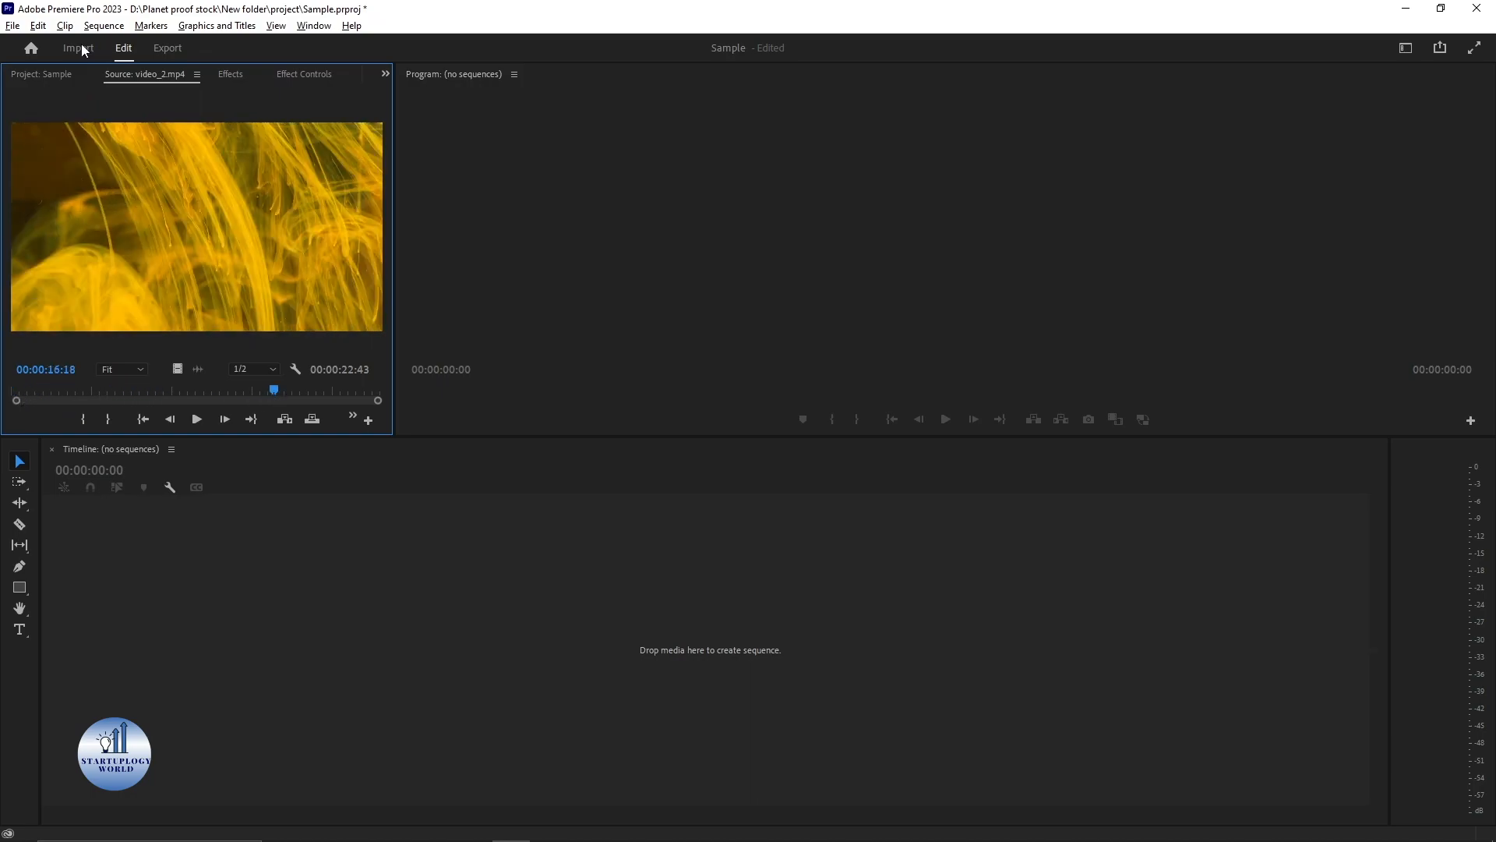
click(41, 73)
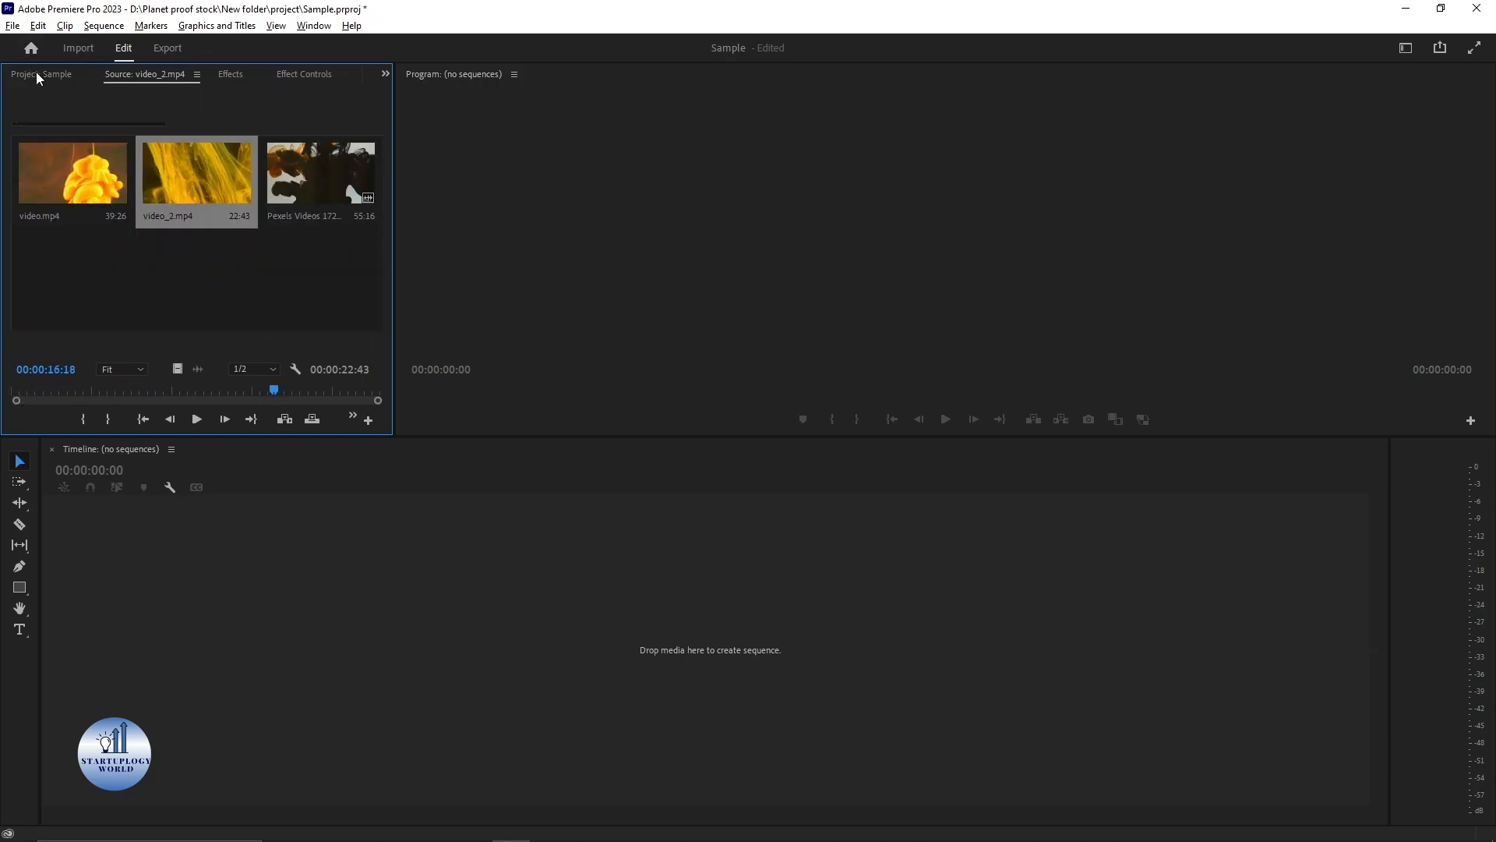
Step: Mark the out point of video.mp4 at 00:00:11:12 and place the trimmed clip in the empty timeline as a new sequence
double_click(71, 176)
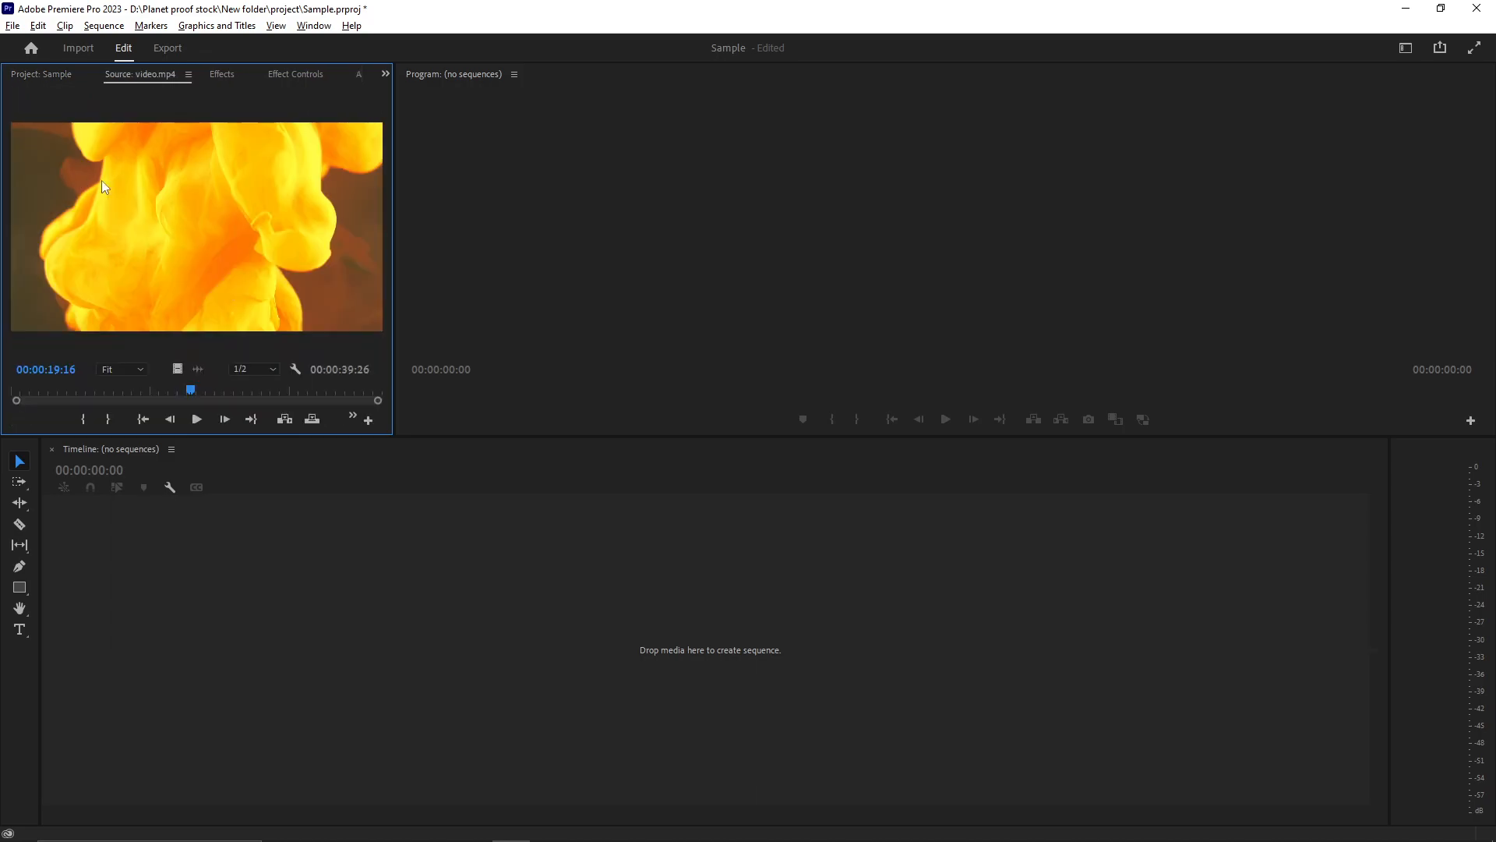
drag(189, 396, 112, 393)
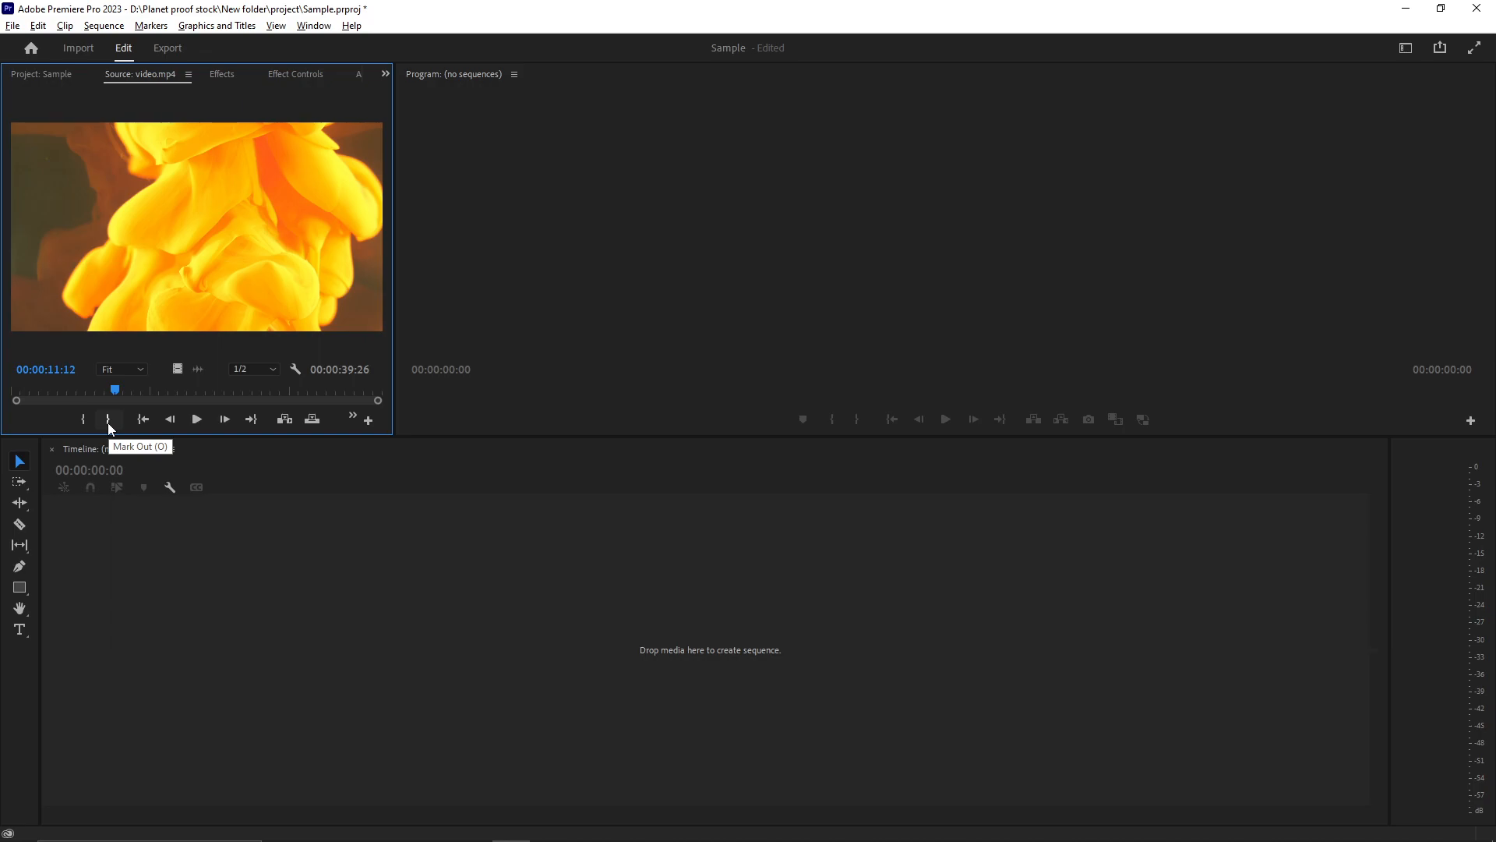
click(108, 422)
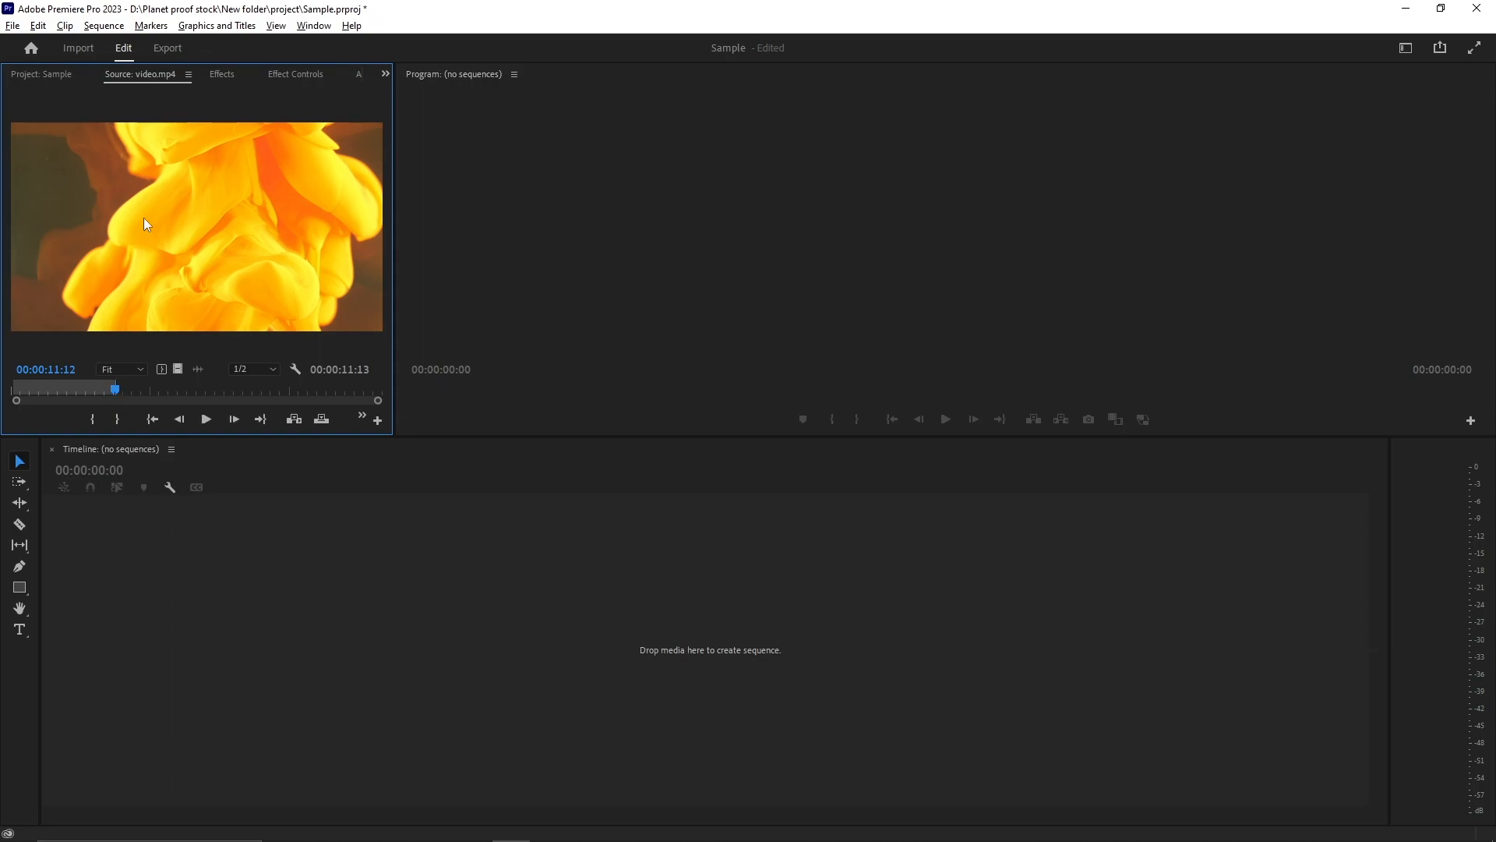
drag(143, 207, 159, 598)
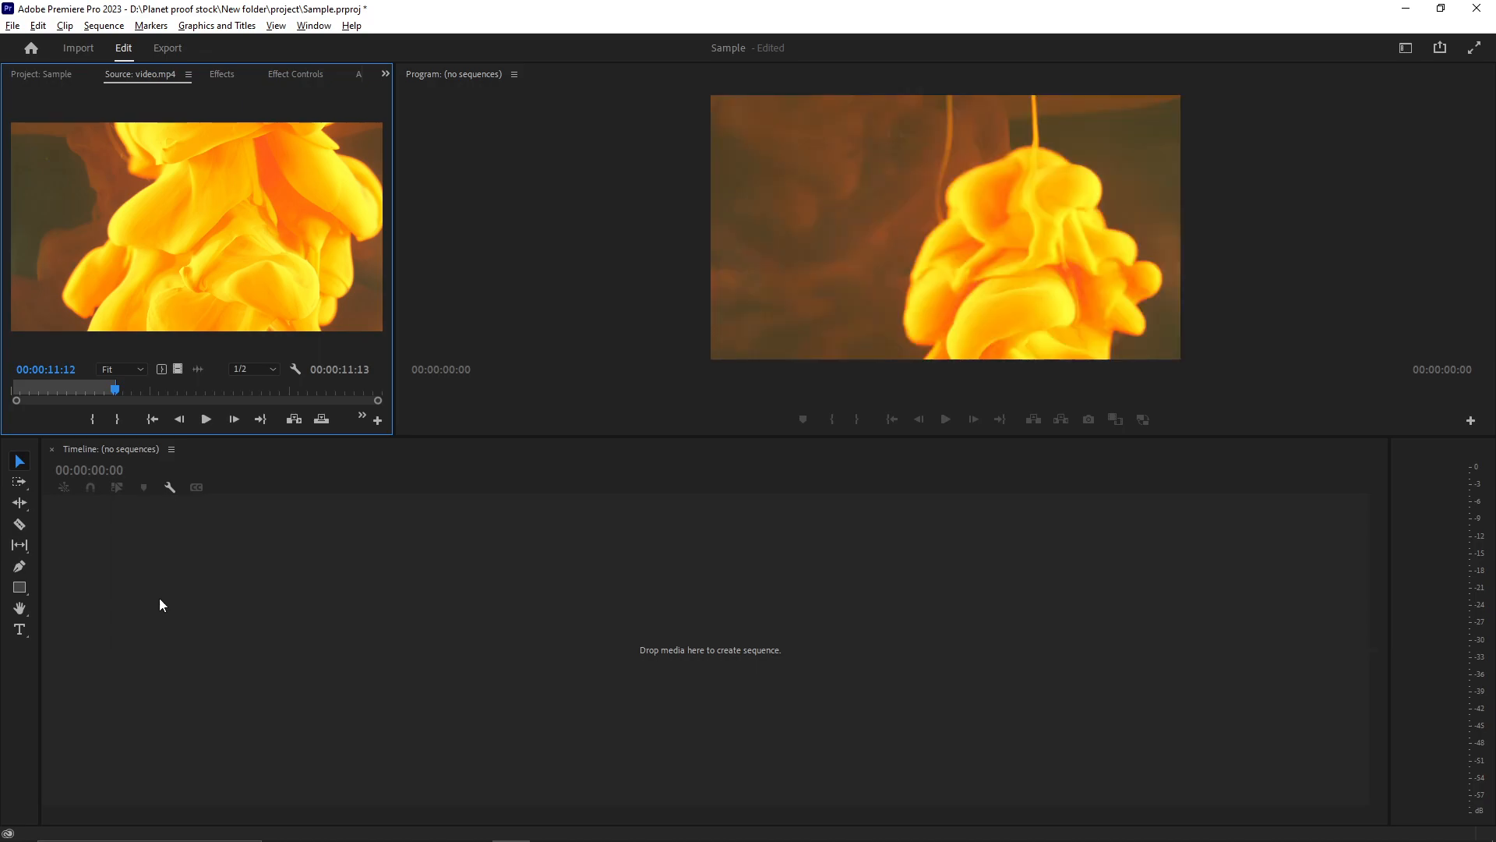
click(48, 73)
click(53, 369)
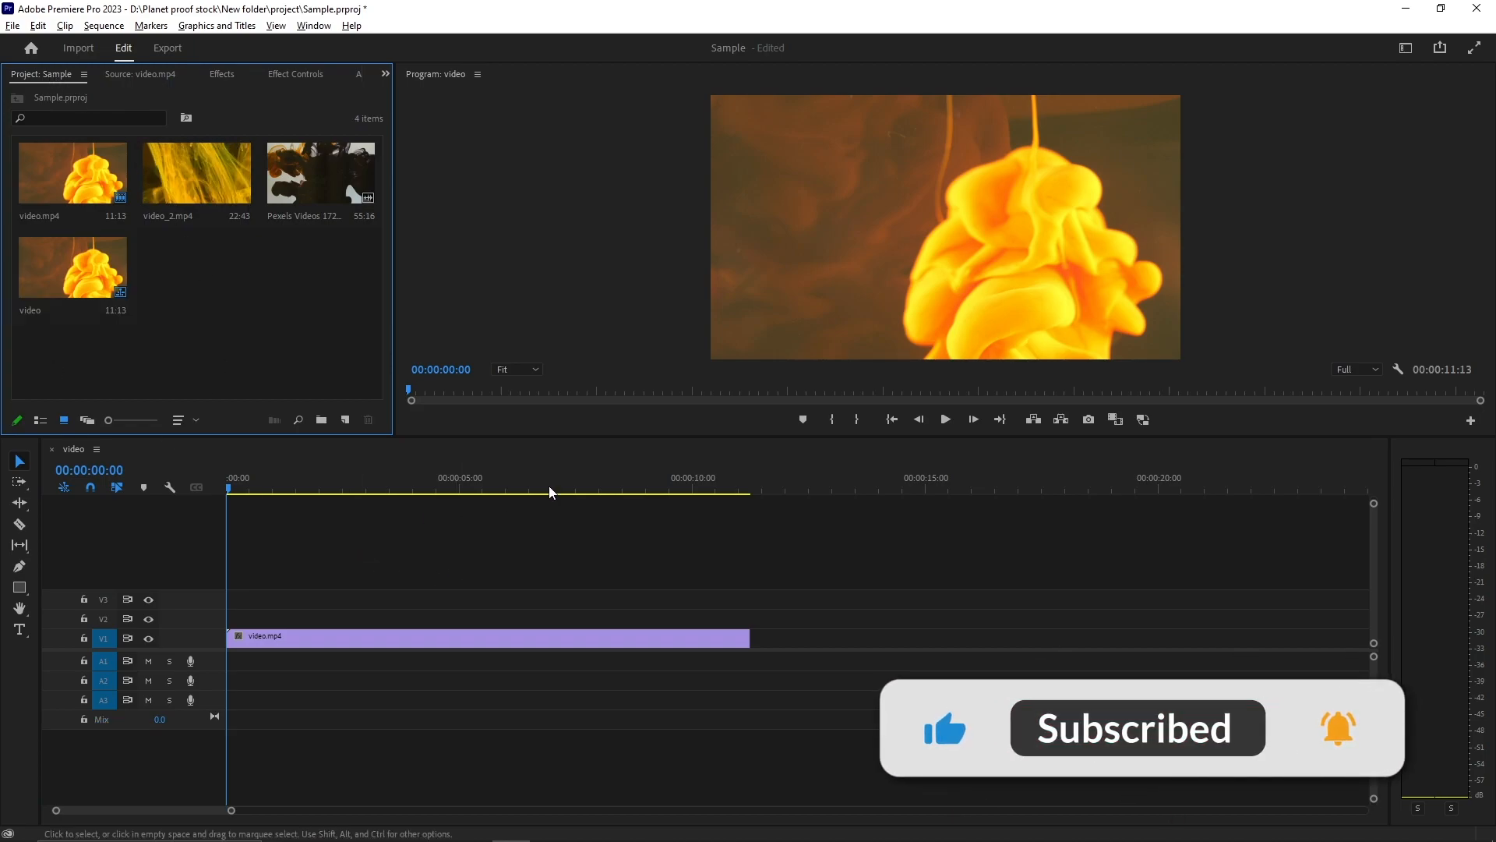
Step: Play back the opening seconds of the video sequence in the program monitor
click(946, 419)
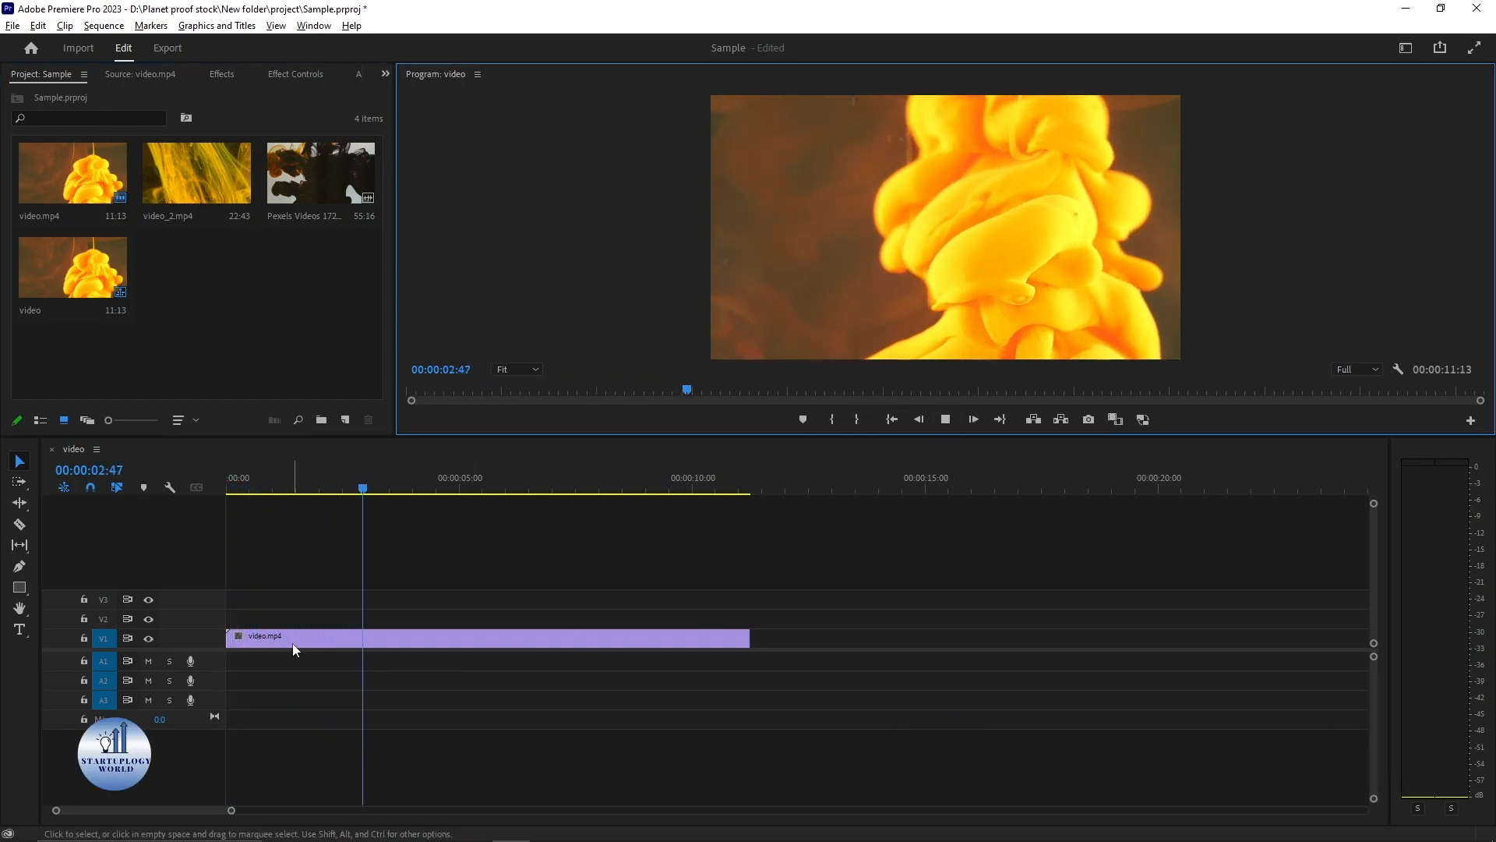
click(954, 420)
click(355, 300)
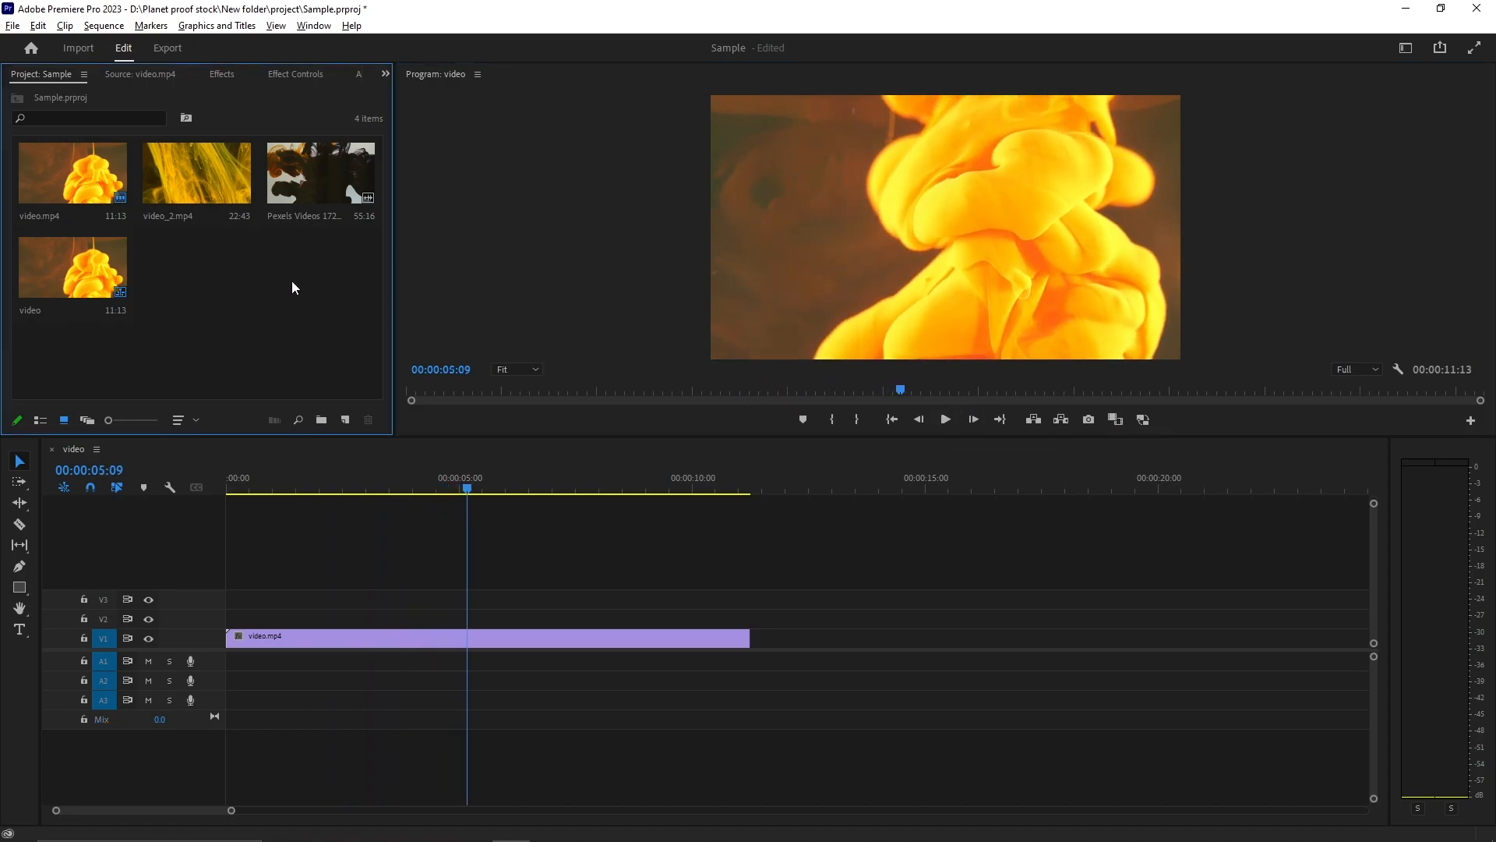
Step: Mark the out point of video_2.mp4 at 00:00:04:28 and place the trimmed clip directly after video.mp4 on V1
double_click(194, 174)
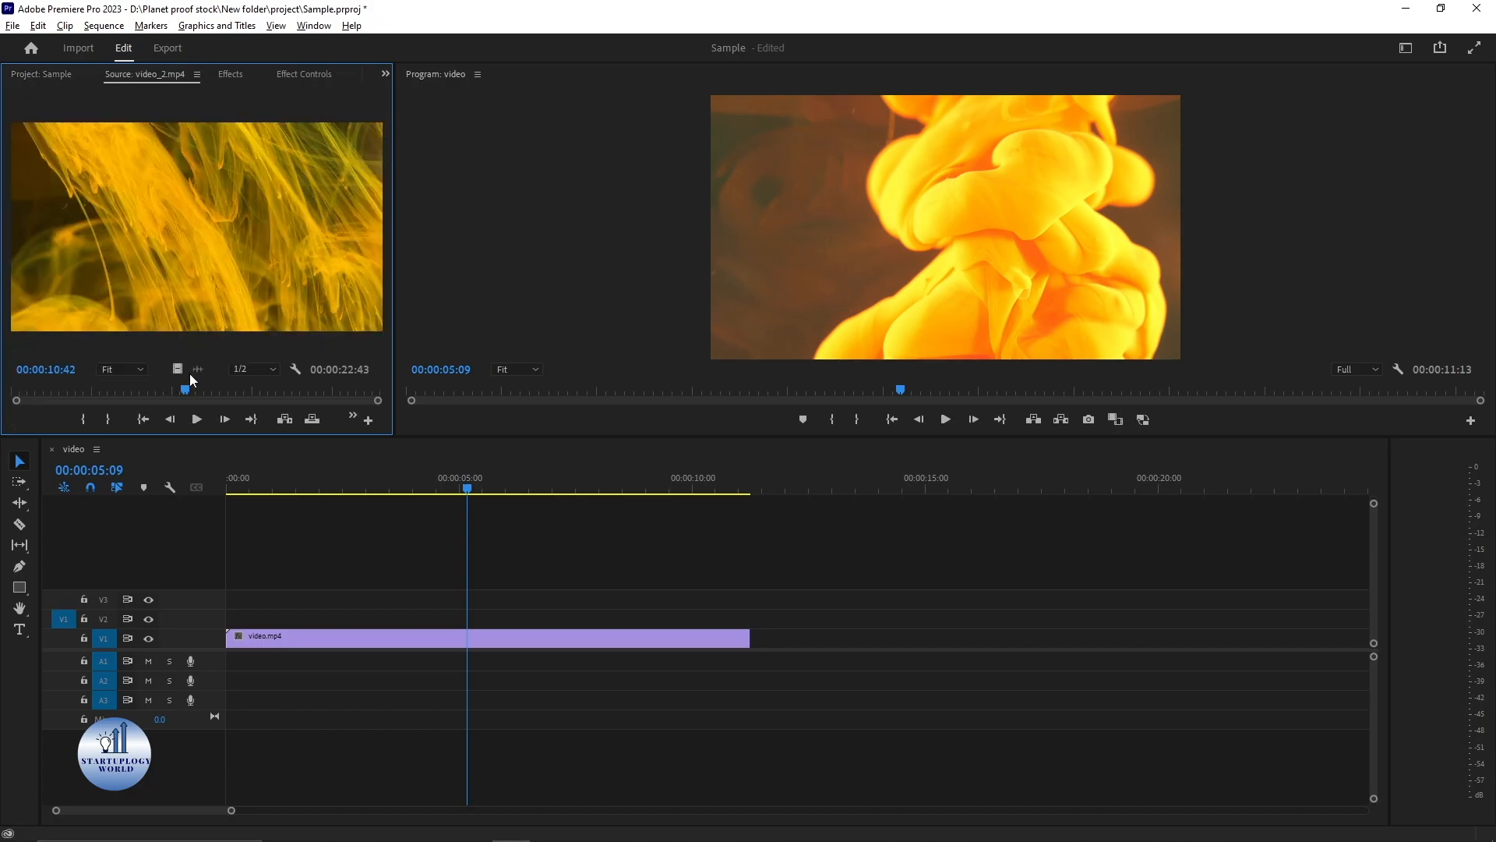
drag(114, 387, 19, 389)
click(194, 427)
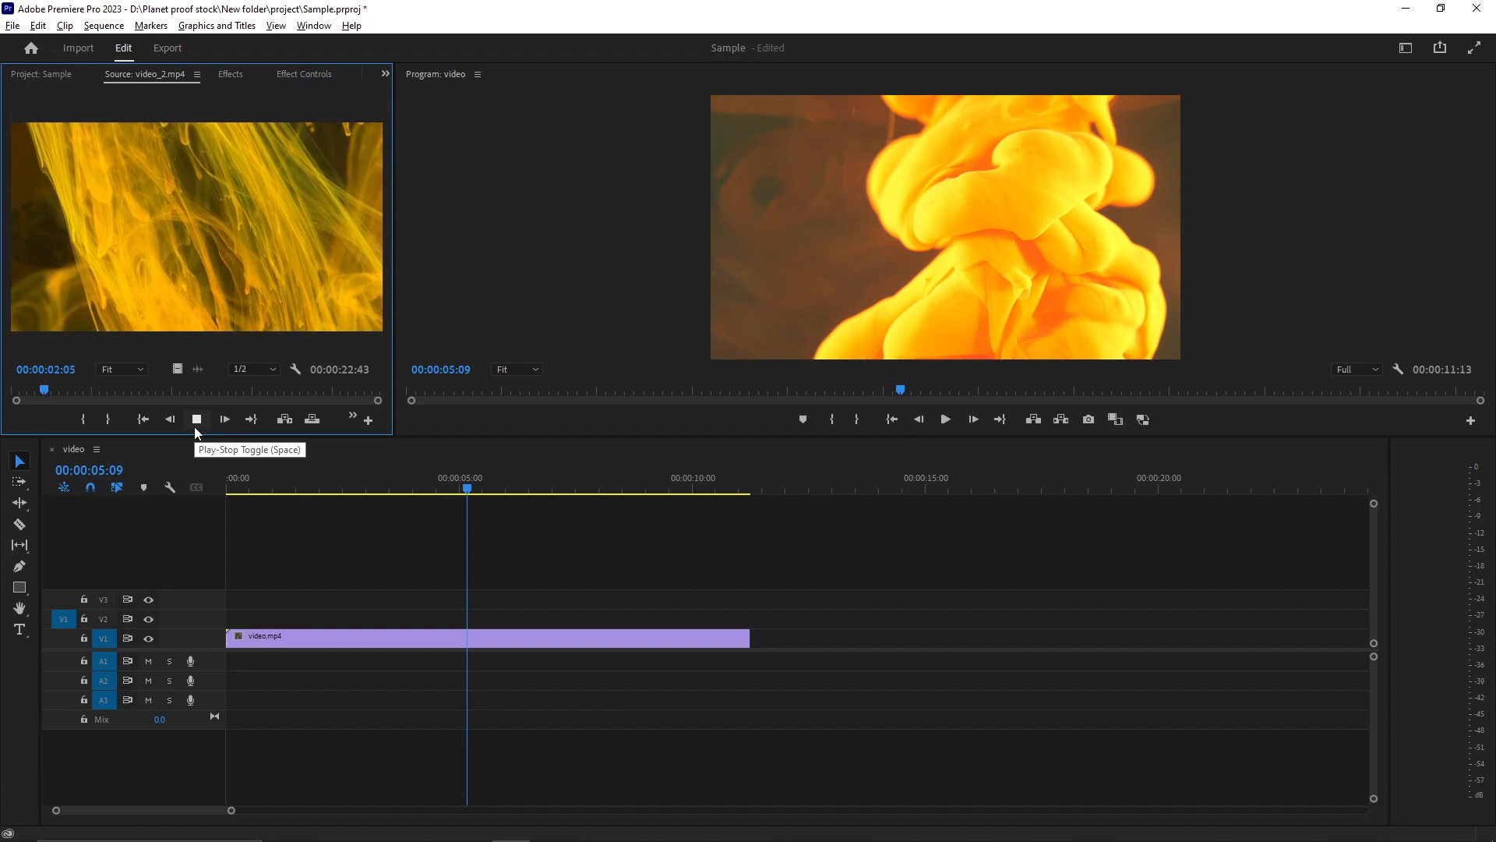
click(197, 420)
click(106, 415)
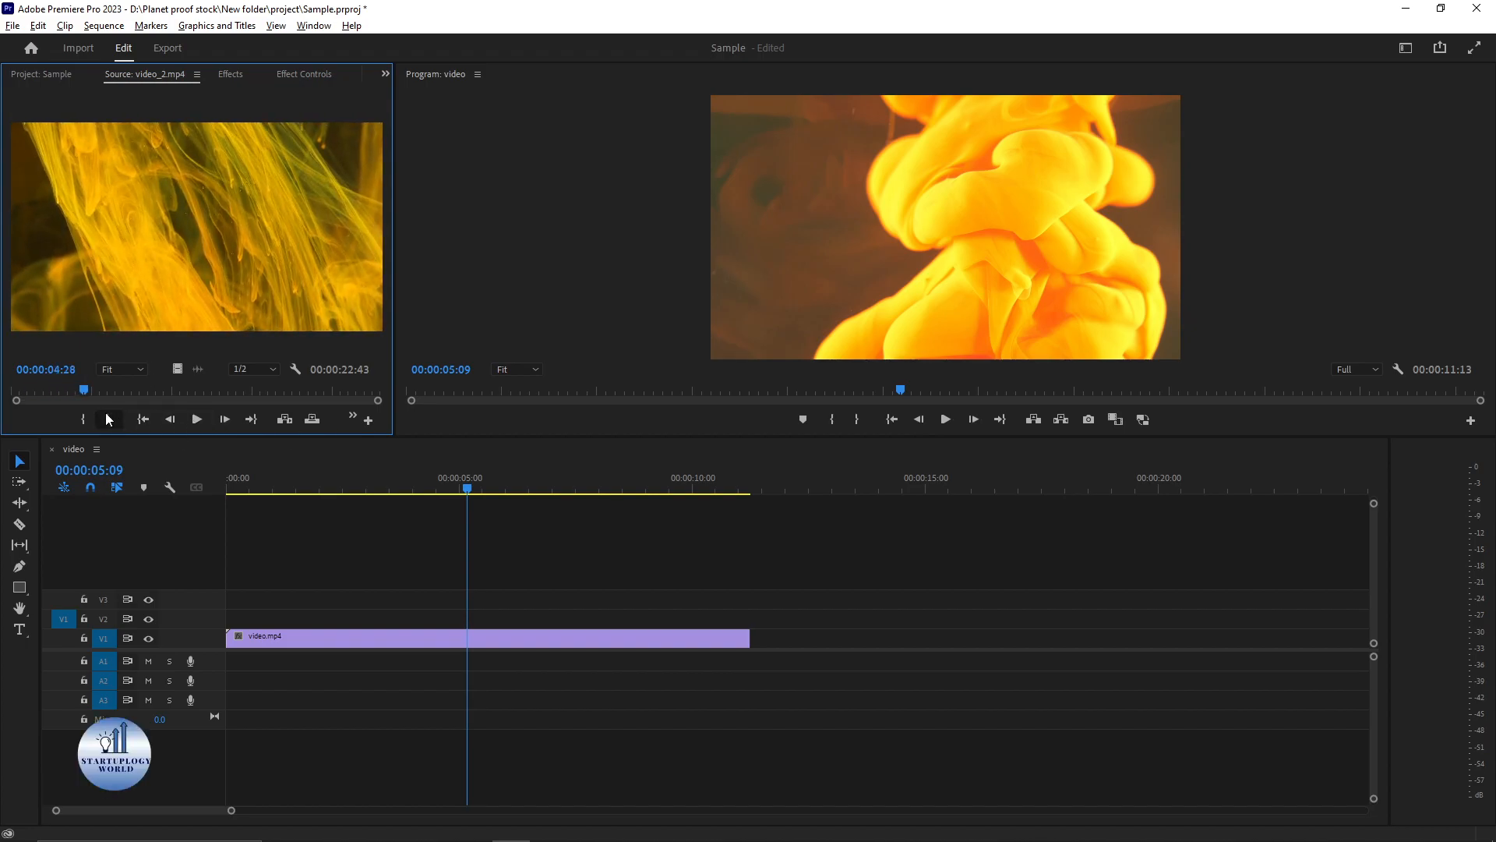
drag(124, 182, 752, 638)
Step: Mark Pexels Videos 1722882.mp4 from 00:00:21:07 to 00:00:32:03 and place that range directly after video_2.mp4 on the timeline
key(shift+1)
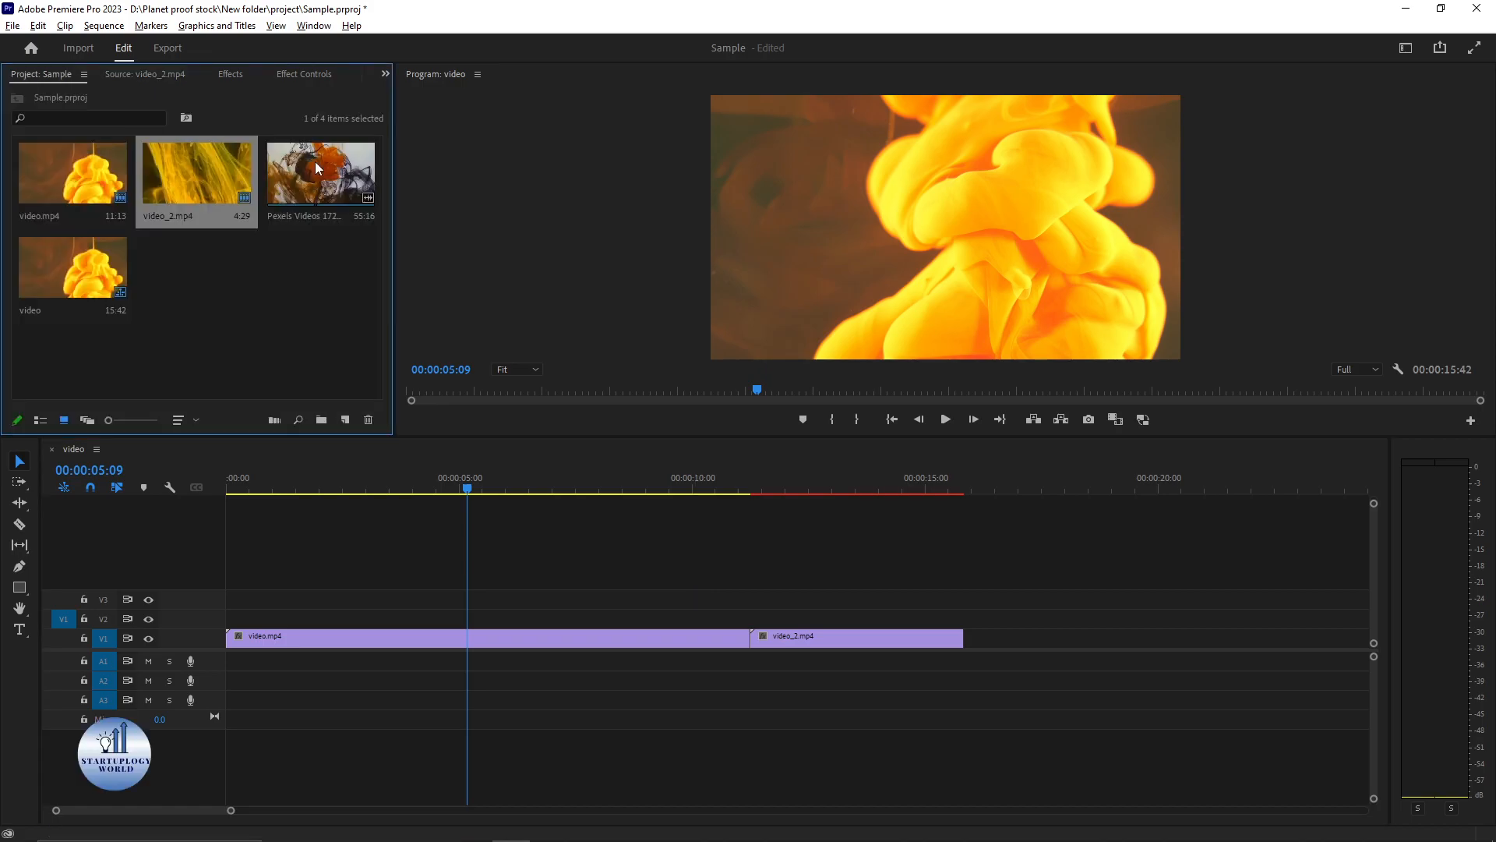
double_click(315, 161)
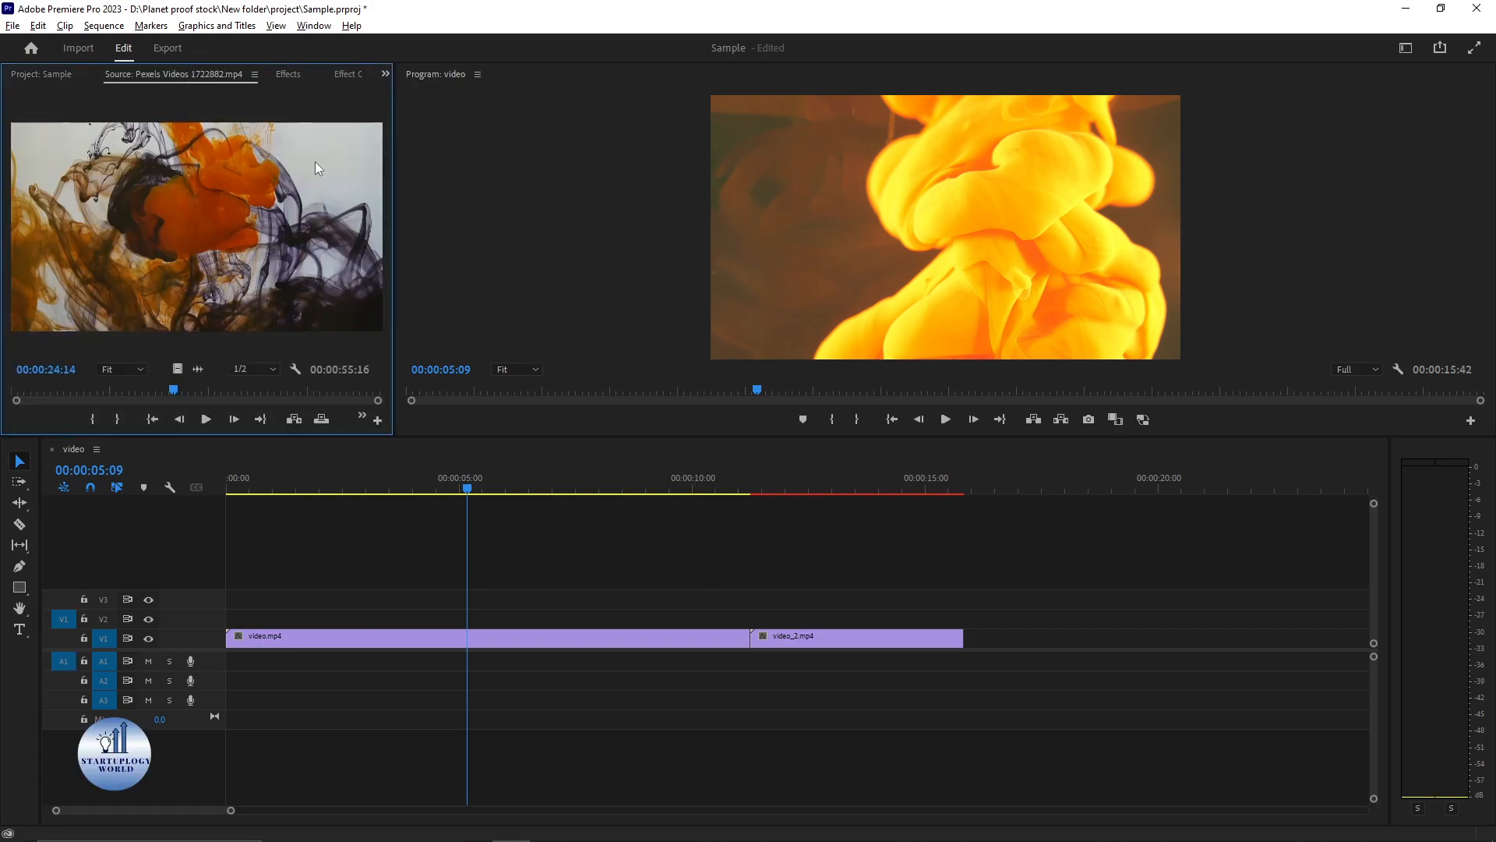
mouse_move(173, 395)
mouse_down()
mouse_move(31, 391)
mouse_move(348, 389)
mouse_move(153, 394)
mouse_up()
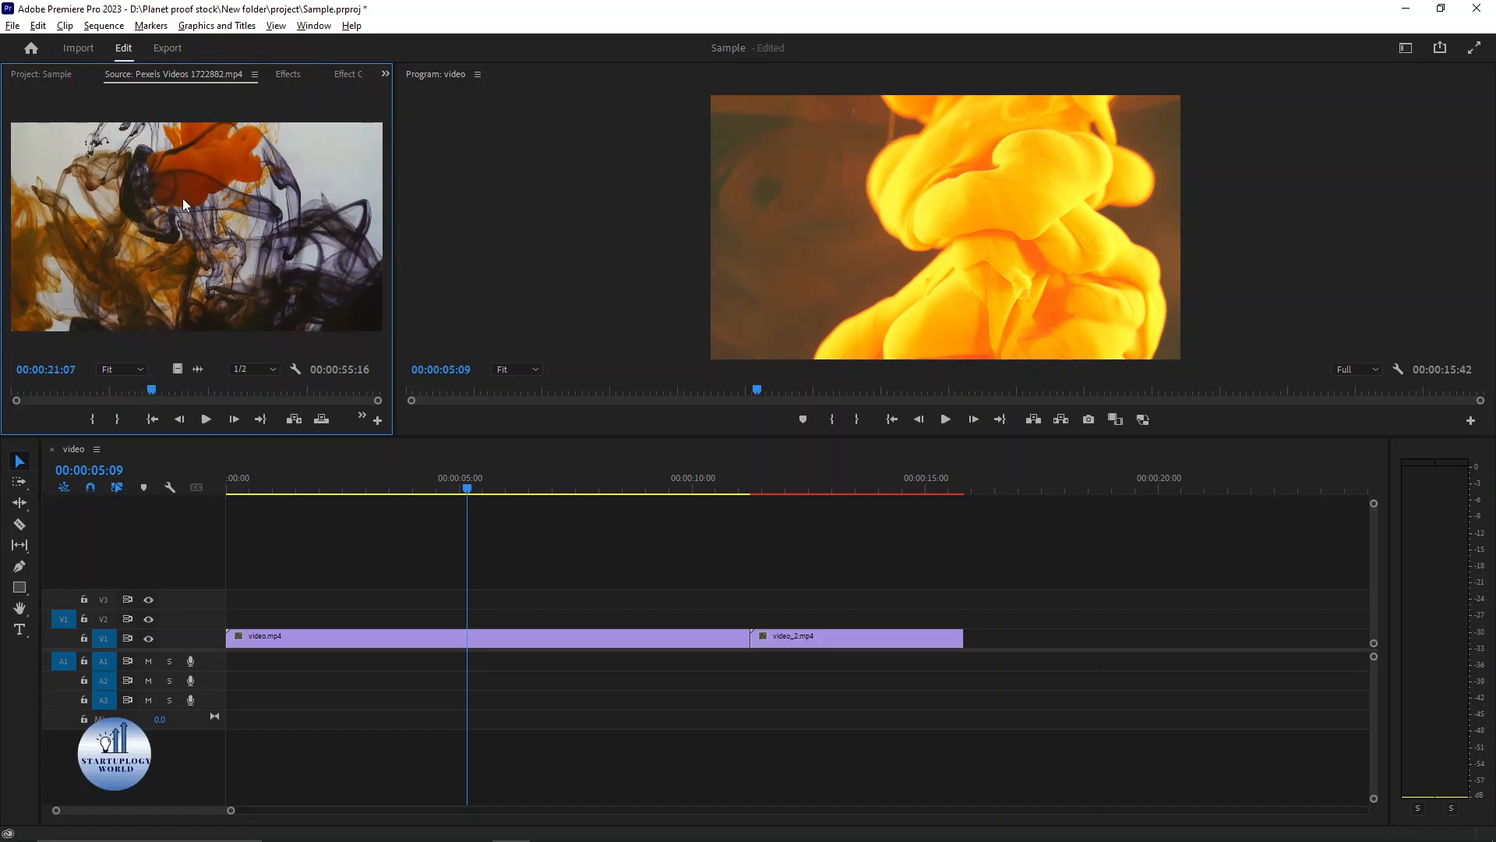
click(97, 425)
drag(150, 400, 222, 390)
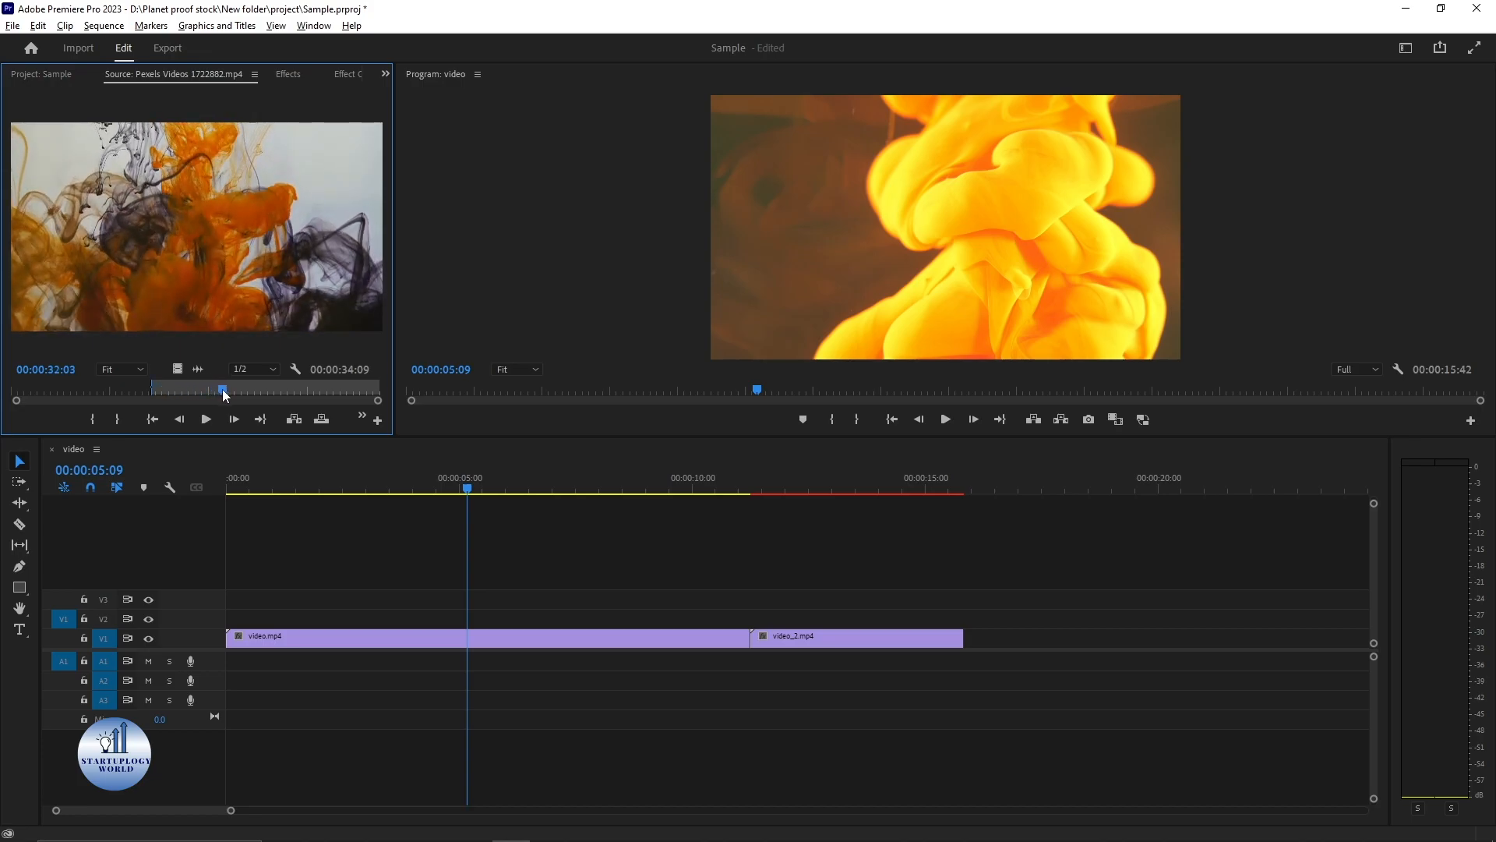
click(123, 419)
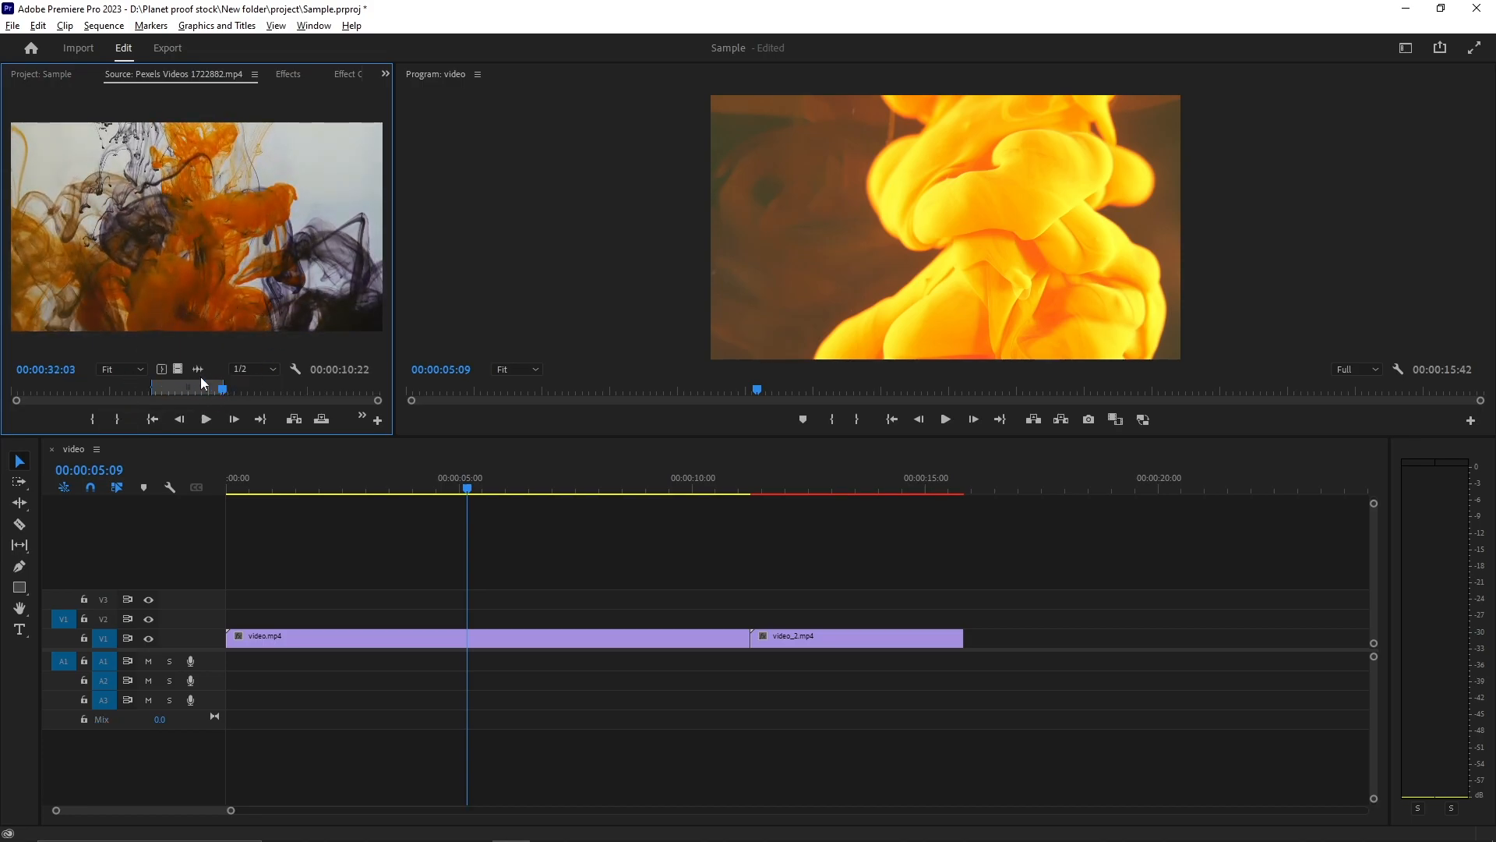
drag(186, 181, 968, 638)
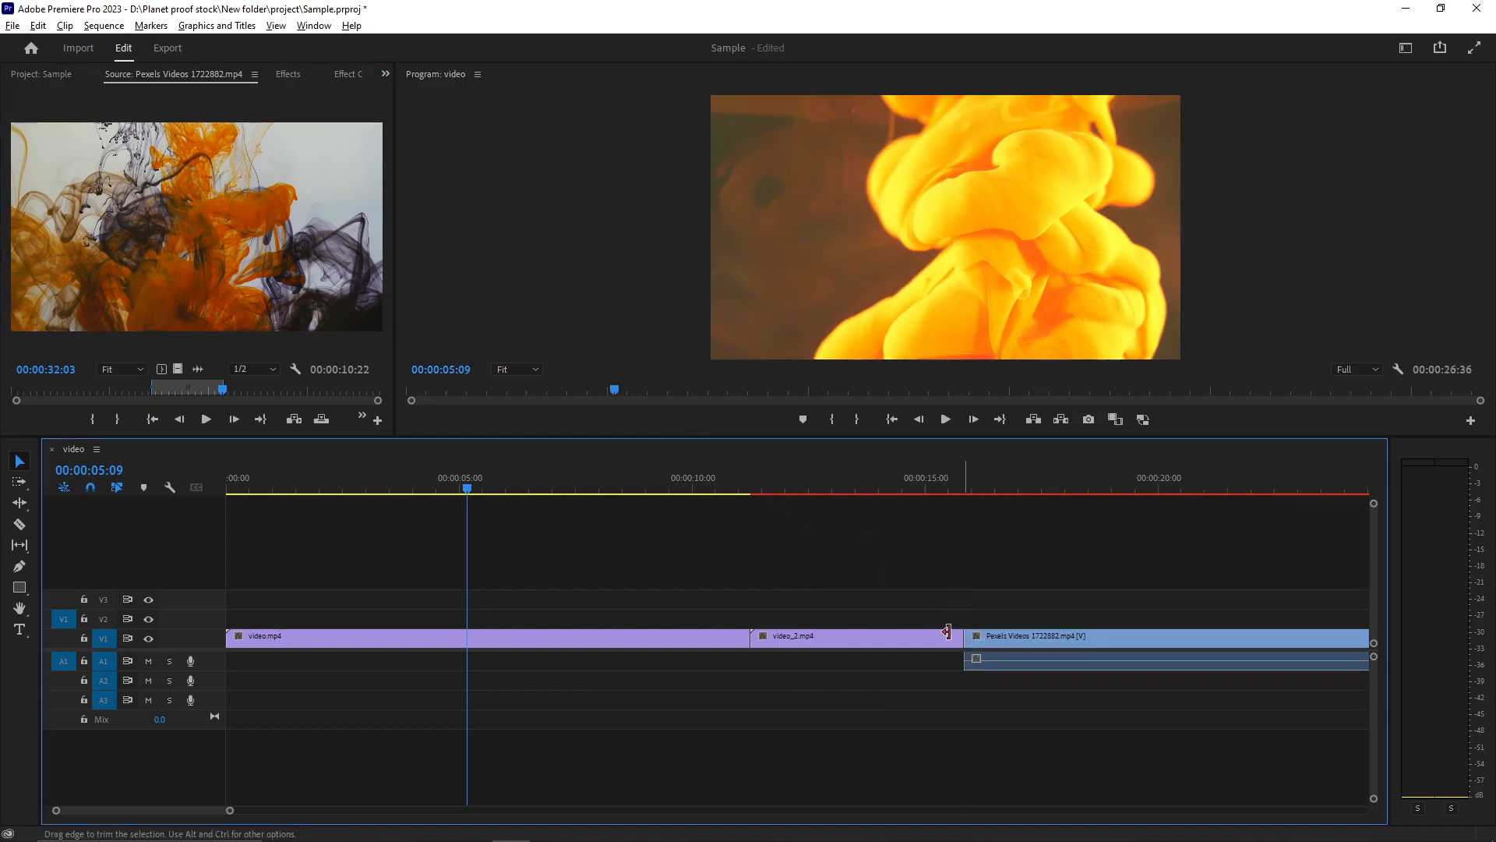
key(minus)
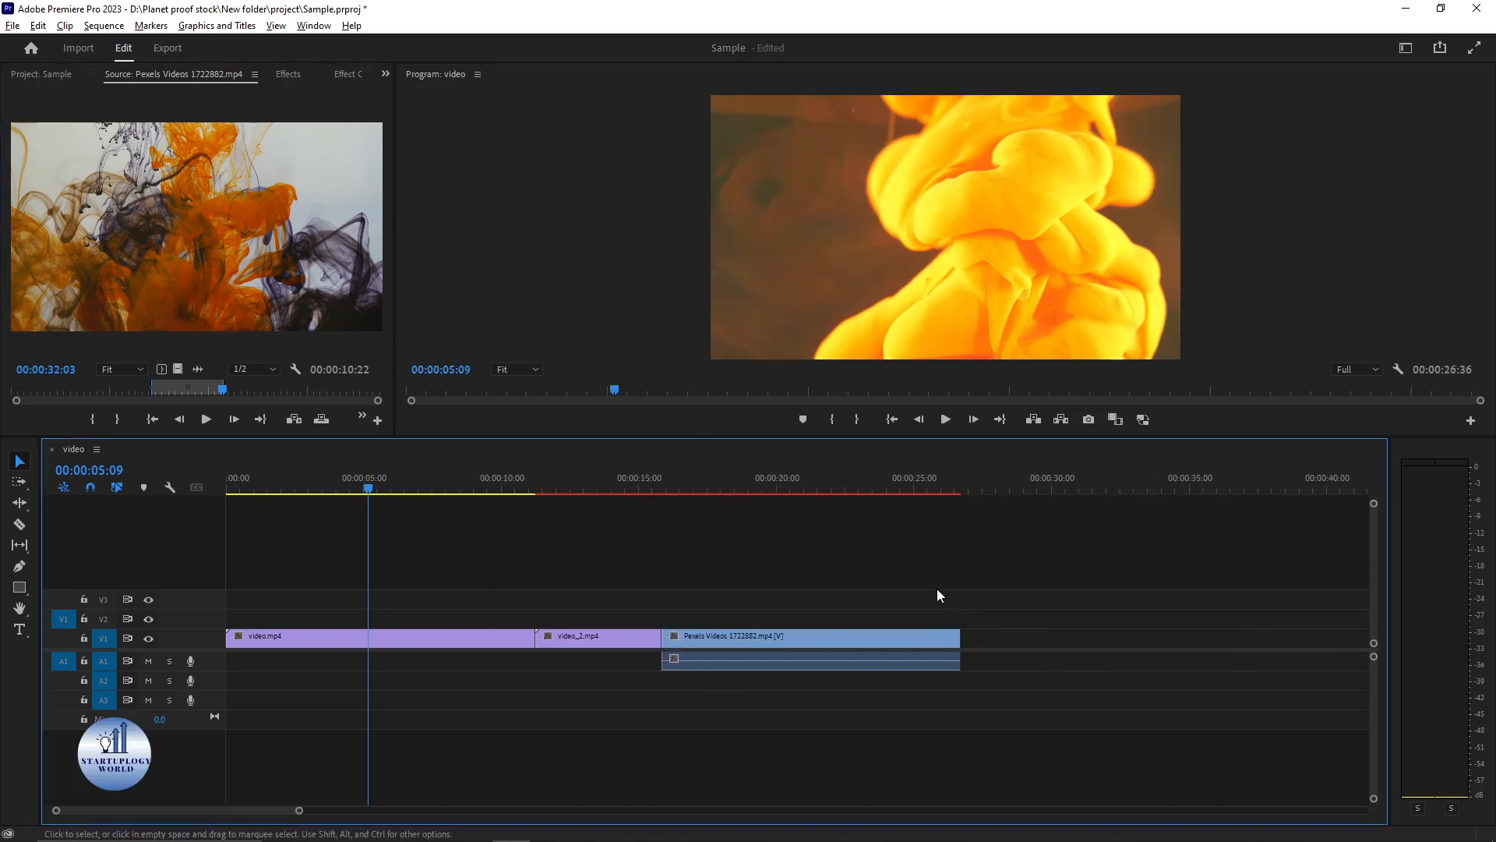
Step: Split the video.mp4 clip on V1 at 00:00:05:40 with the Razor tool
mouse_move(368, 490)
mouse_down()
mouse_move(227, 490)
mouse_move(386, 497)
mouse_up()
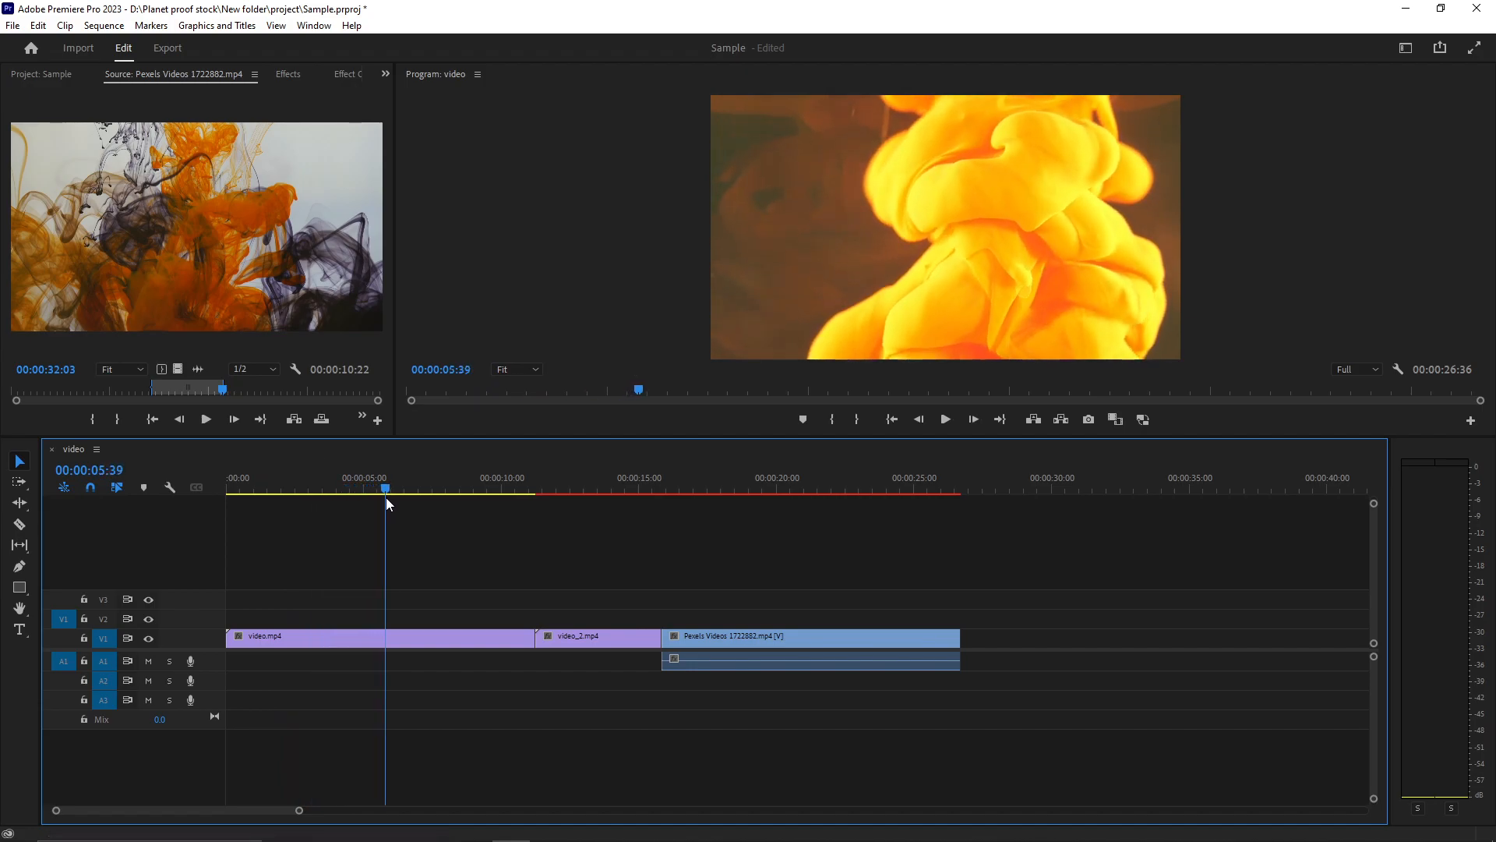
click(441, 639)
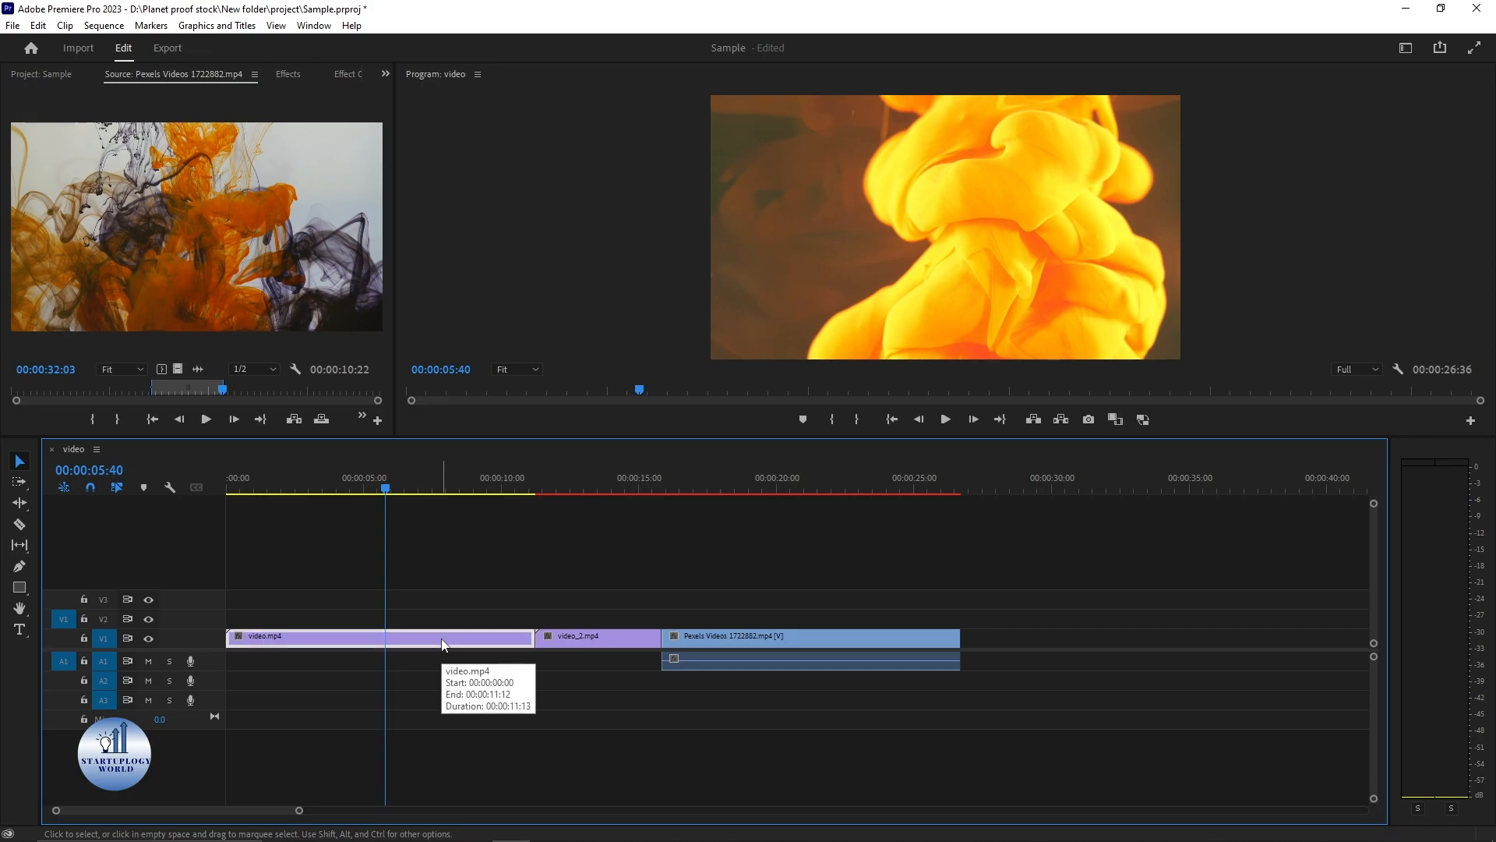
click(19, 527)
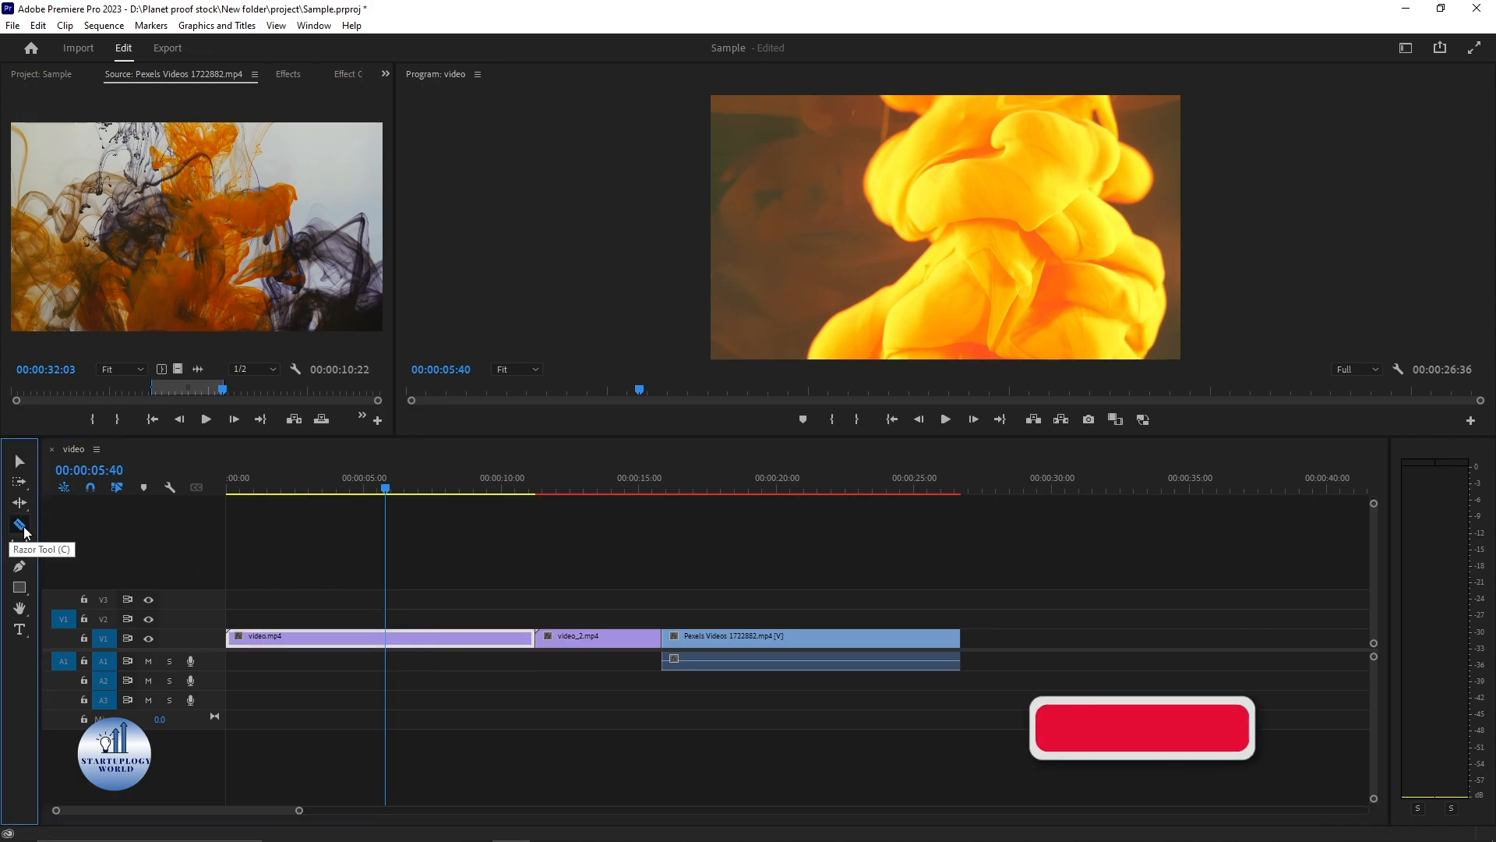
click(391, 638)
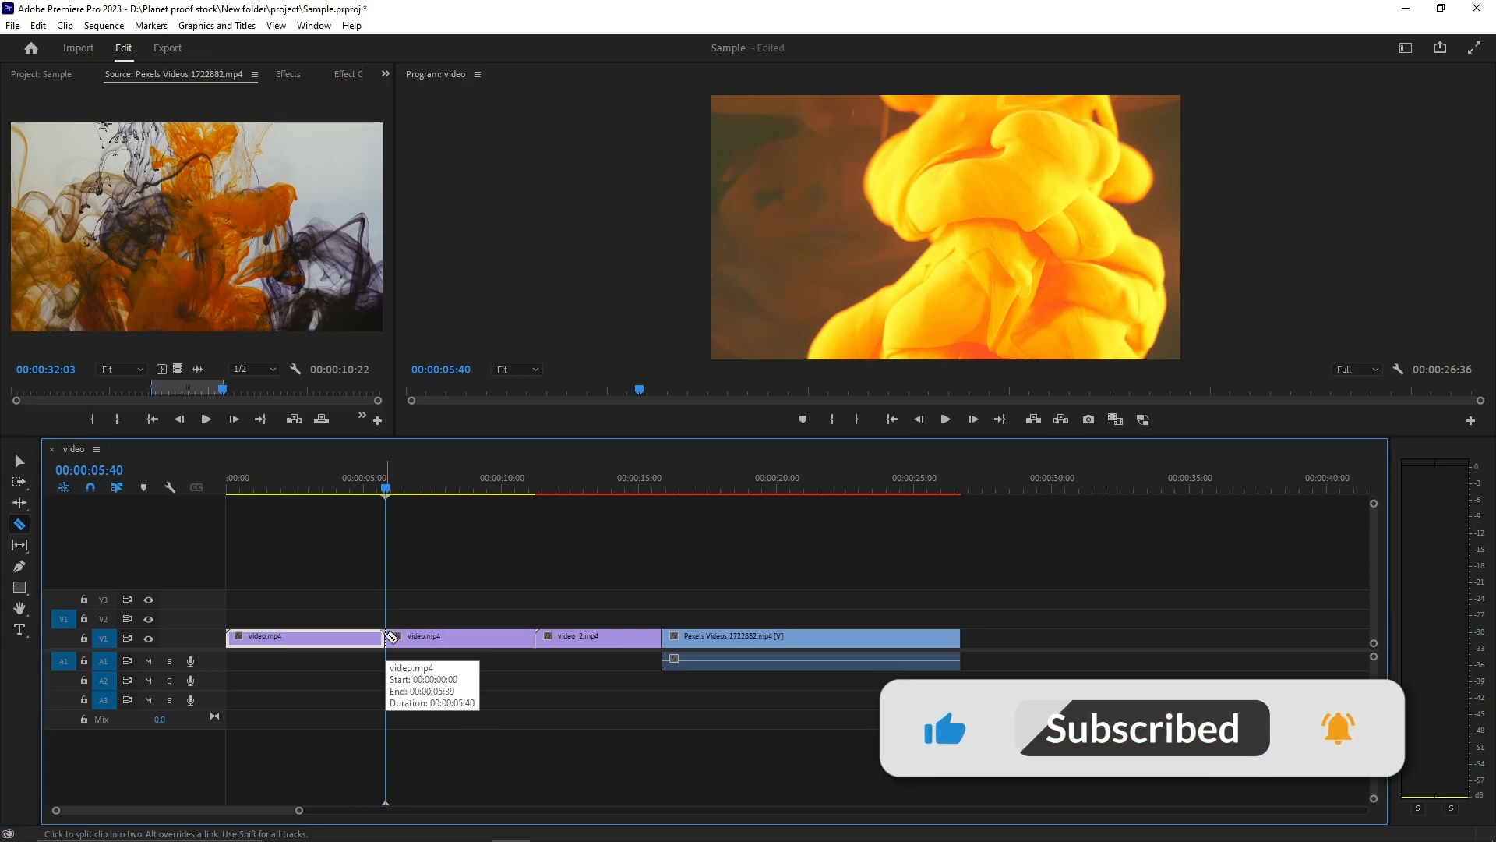
Step: Try clearing the second video.mp4 segment from V1 without closing the gap, and undo the removal
click(20, 462)
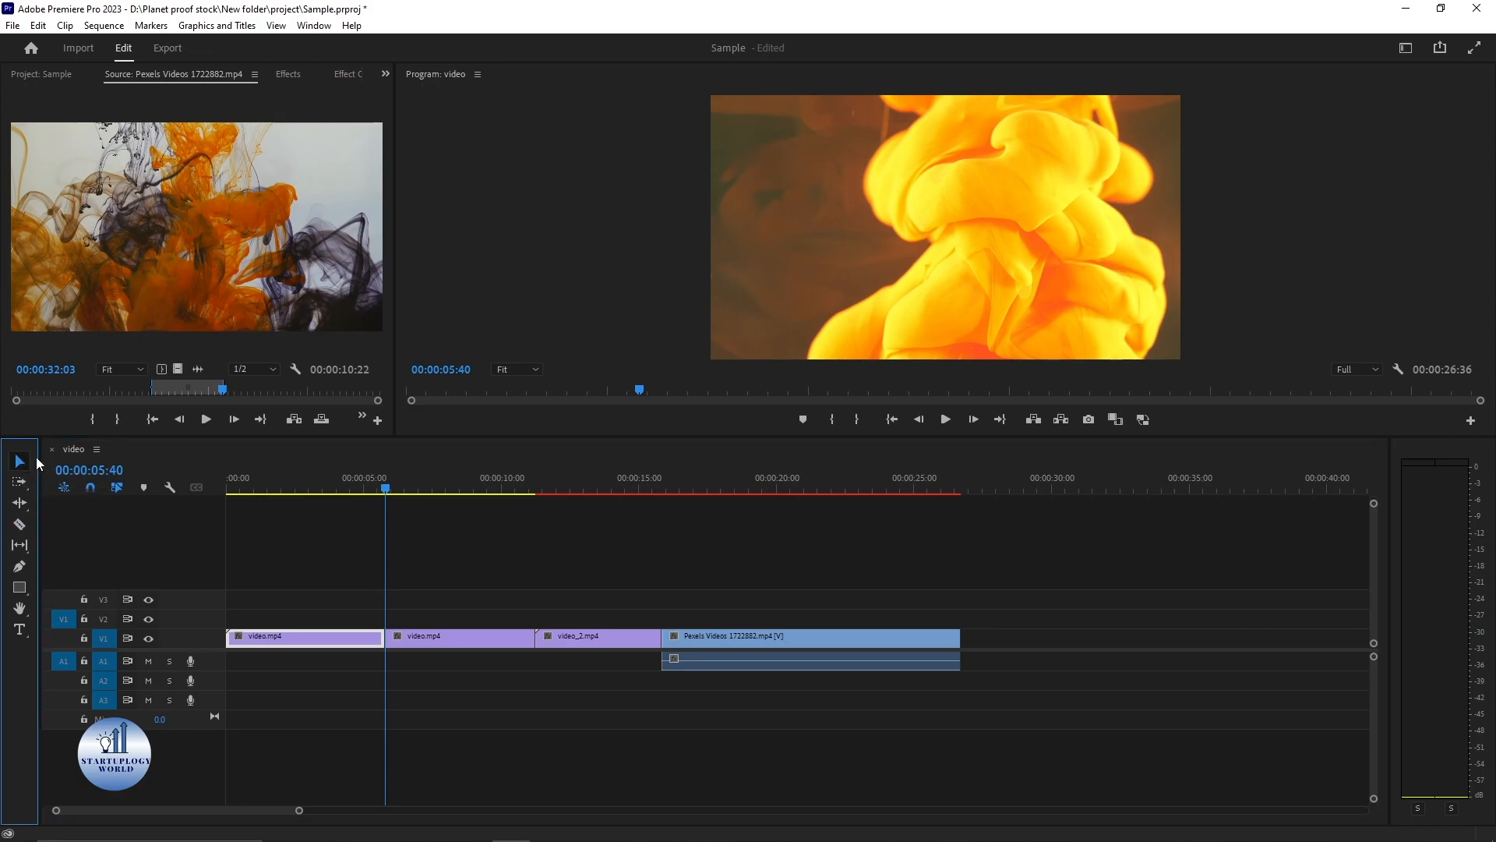
click(460, 640)
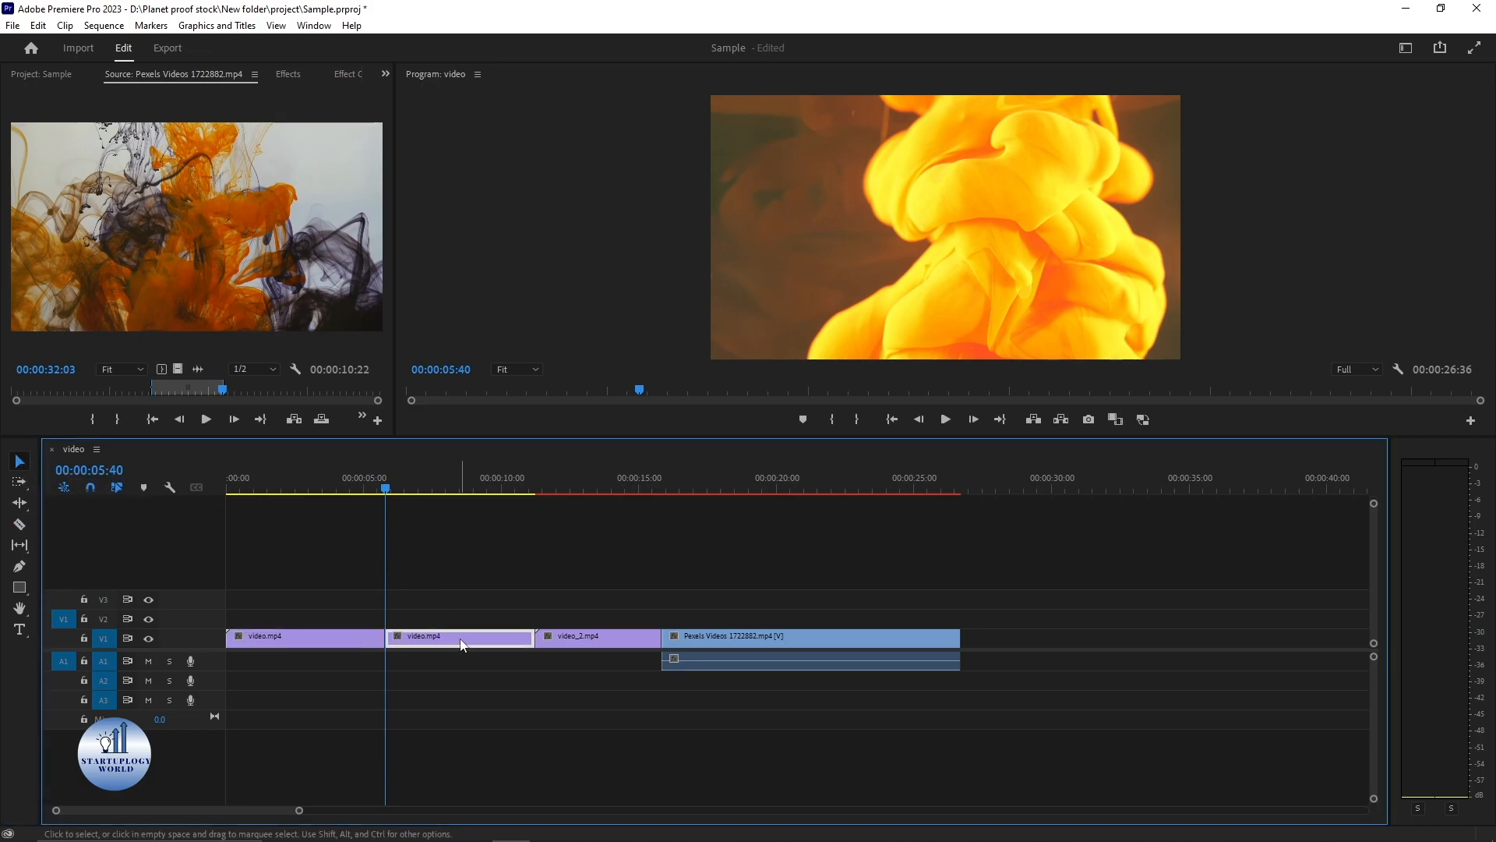
right_click(462, 643)
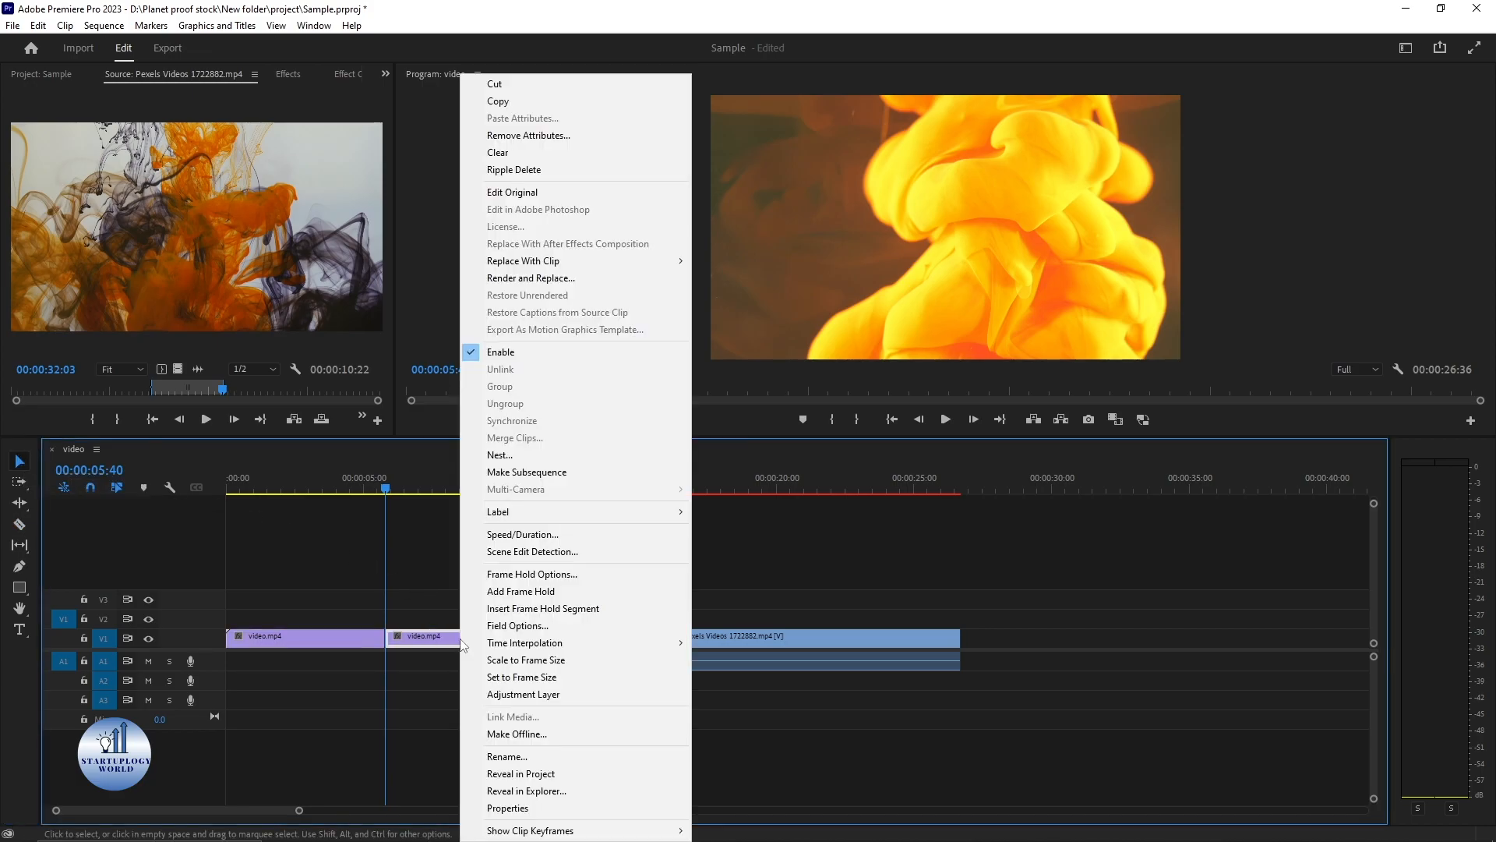
click(525, 153)
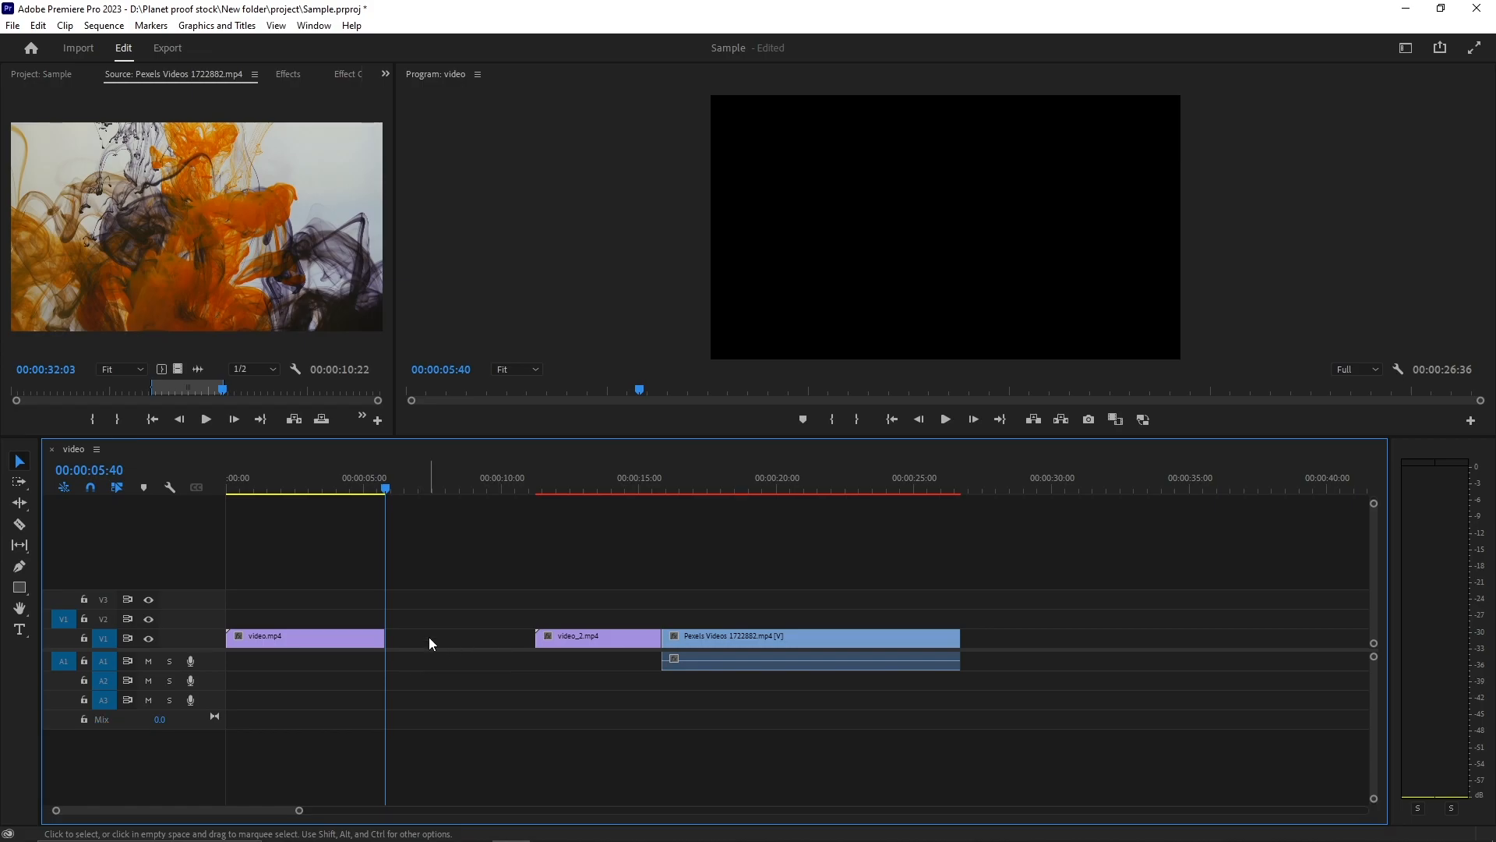
key(ctrl+z)
Step: Ripple delete the second video.mp4 segment on V1 so the following clips close the gap
click(464, 645)
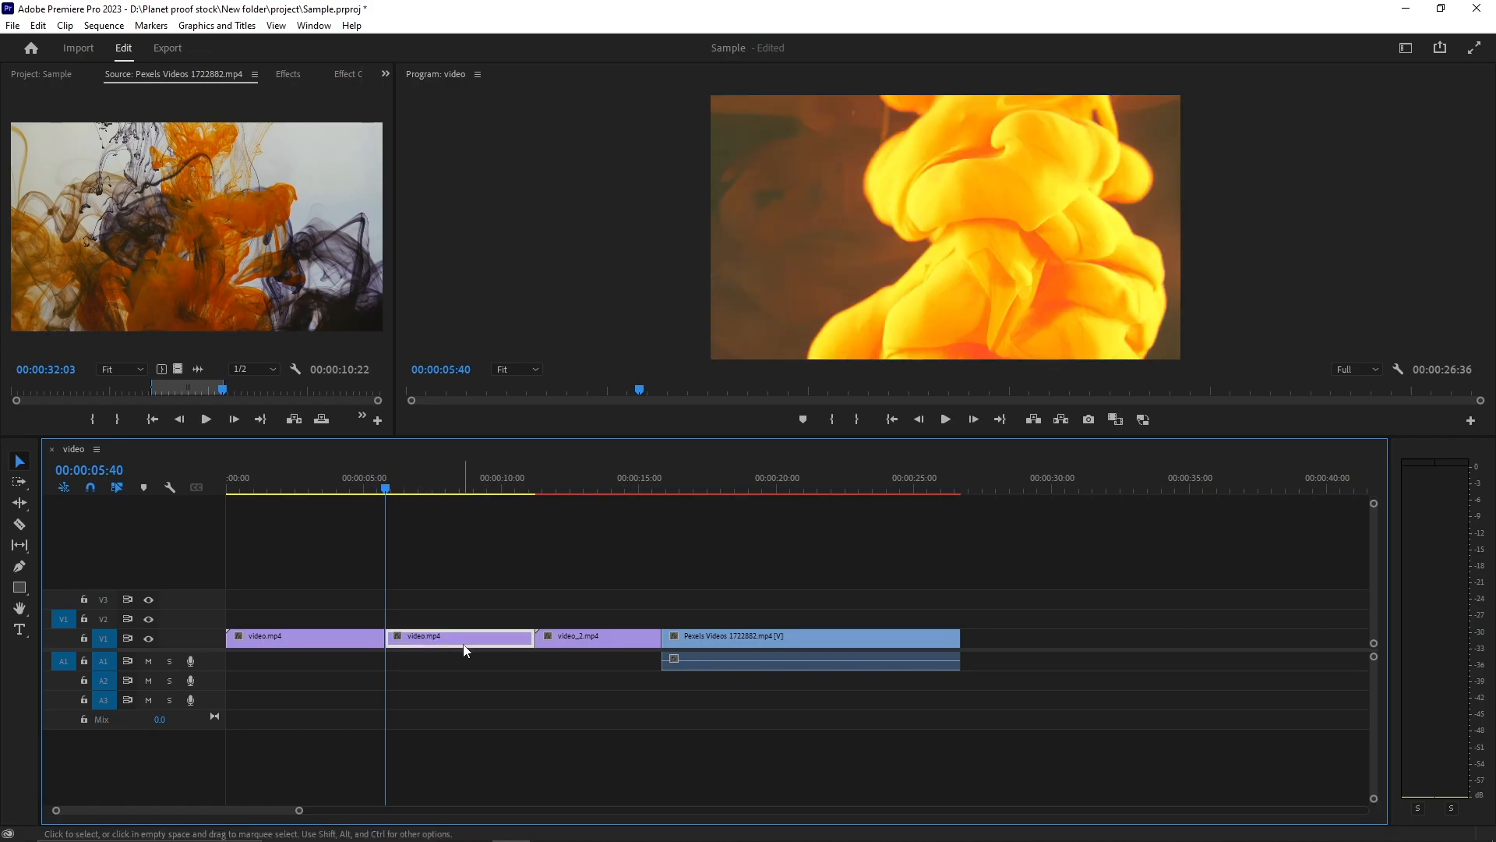
right_click(465, 647)
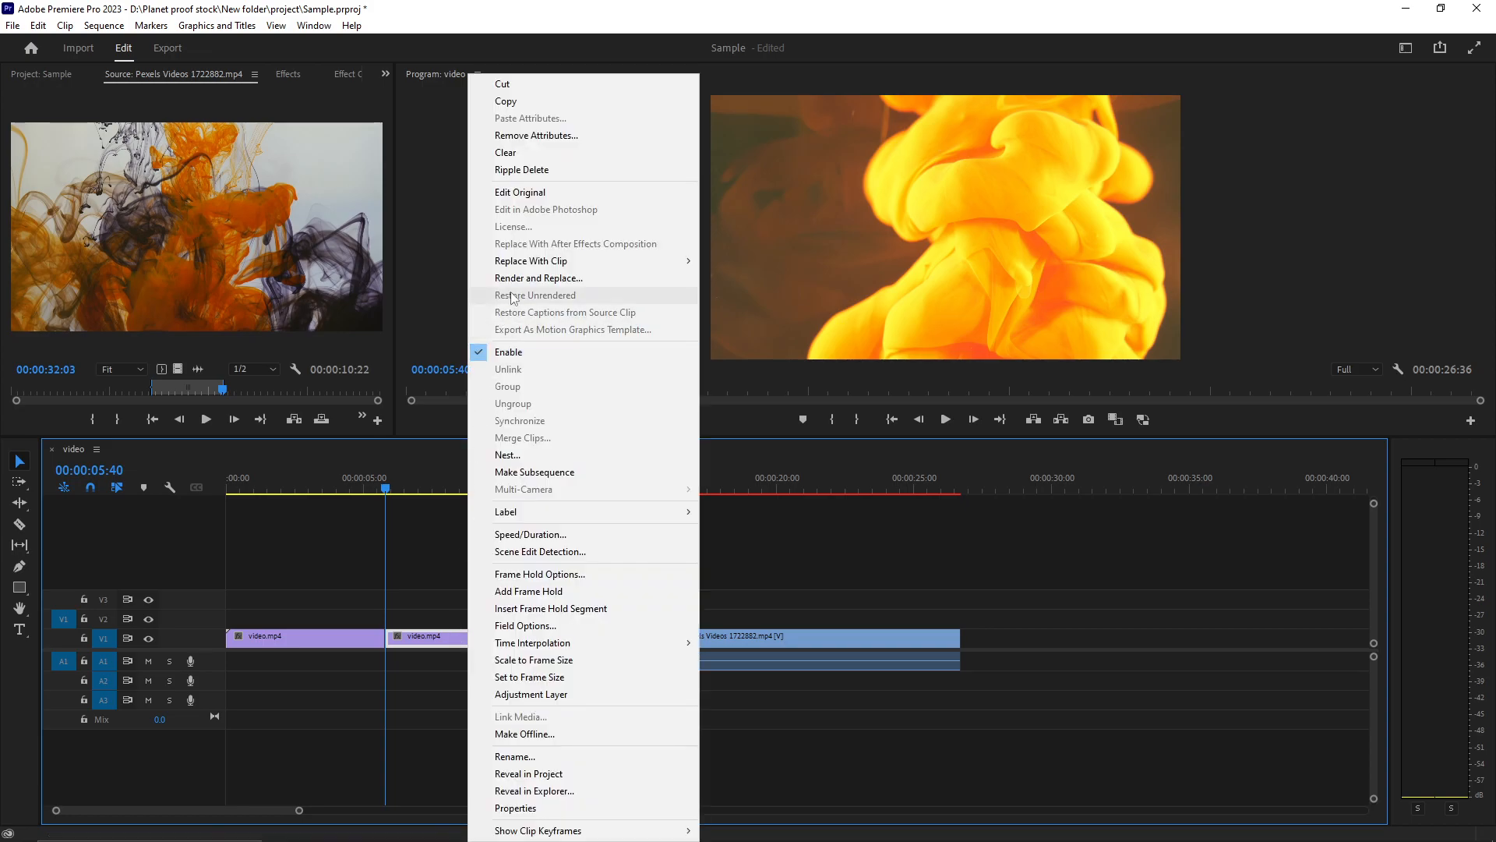
click(538, 173)
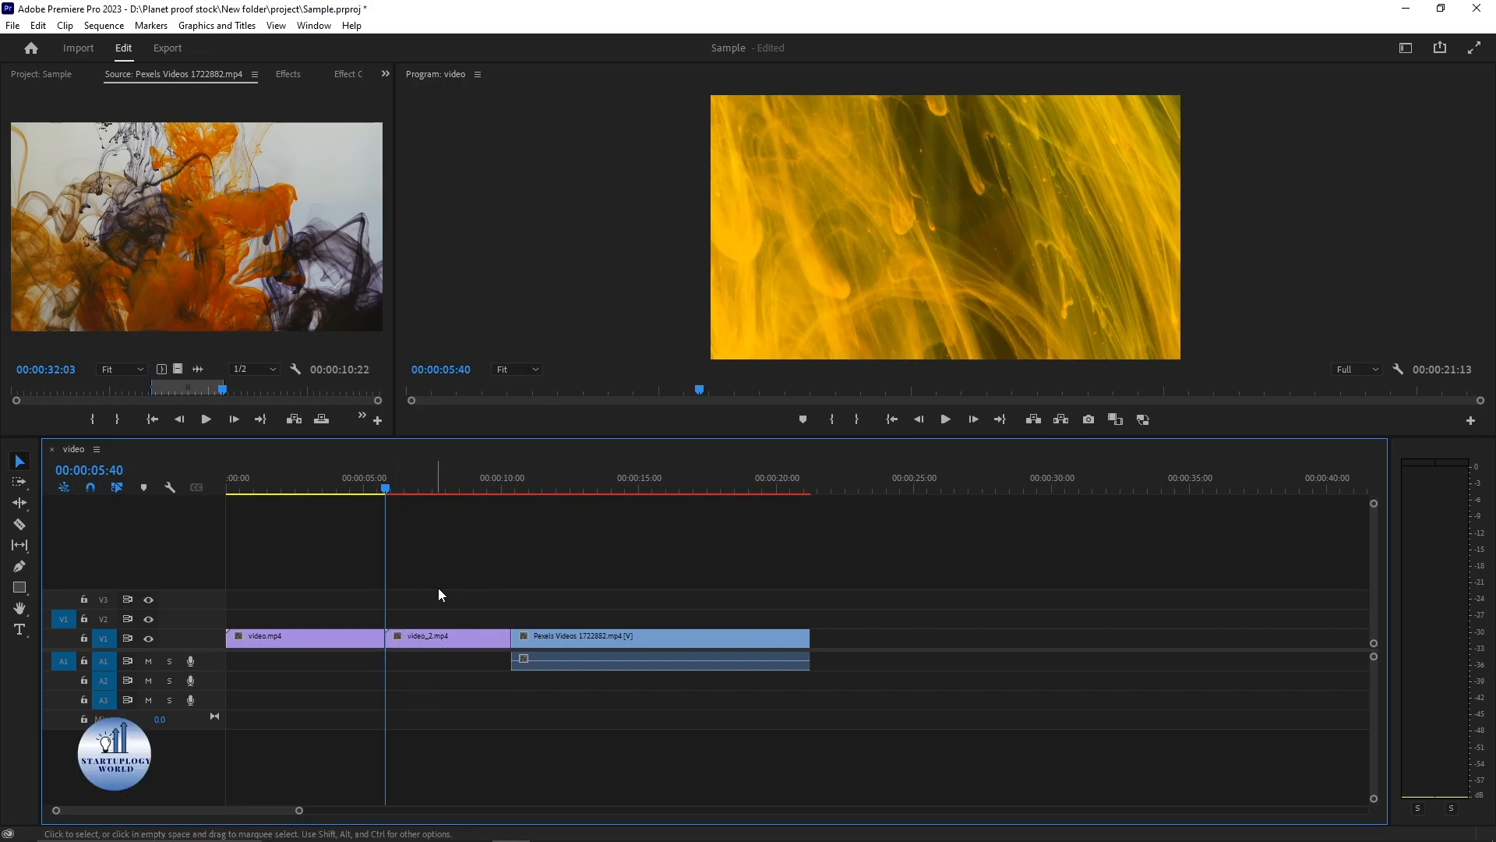
Step: Play the edited sequence from 00:00:00:00 through the cuts into the third clip and stop playback
drag(381, 486, 202, 485)
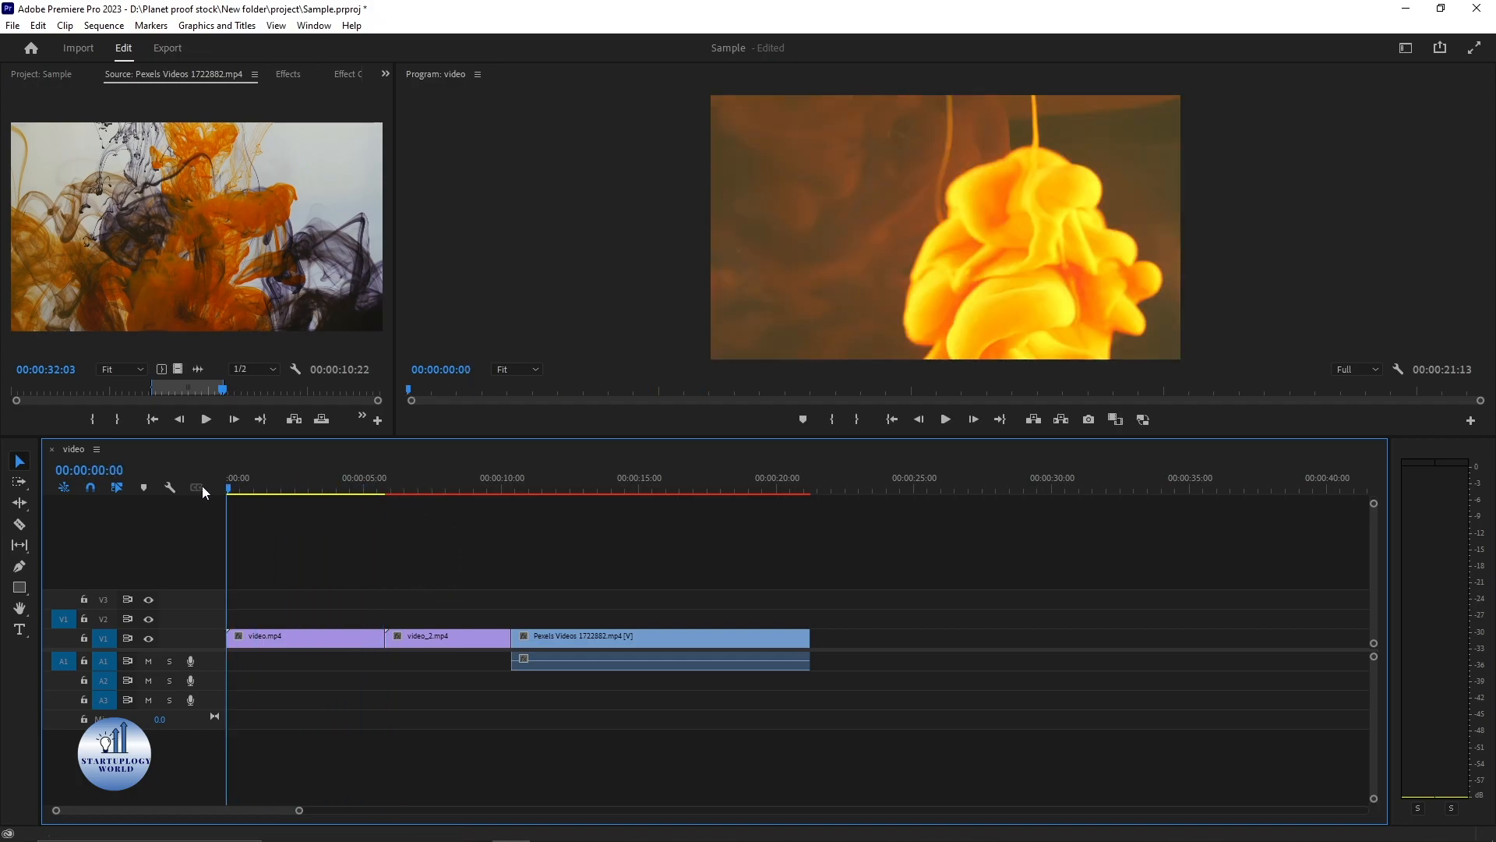
click(943, 420)
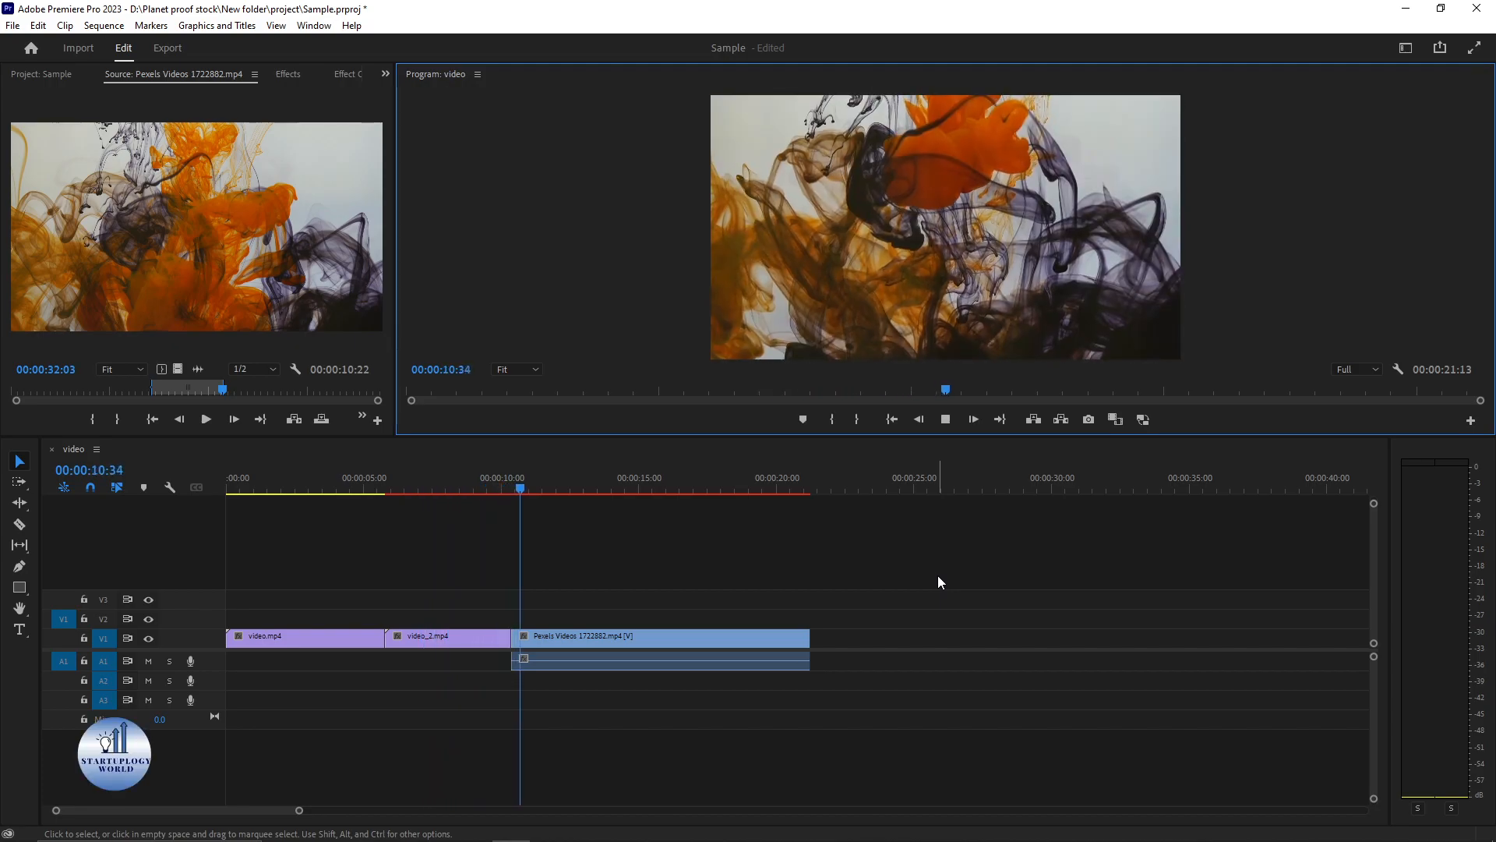
click(946, 418)
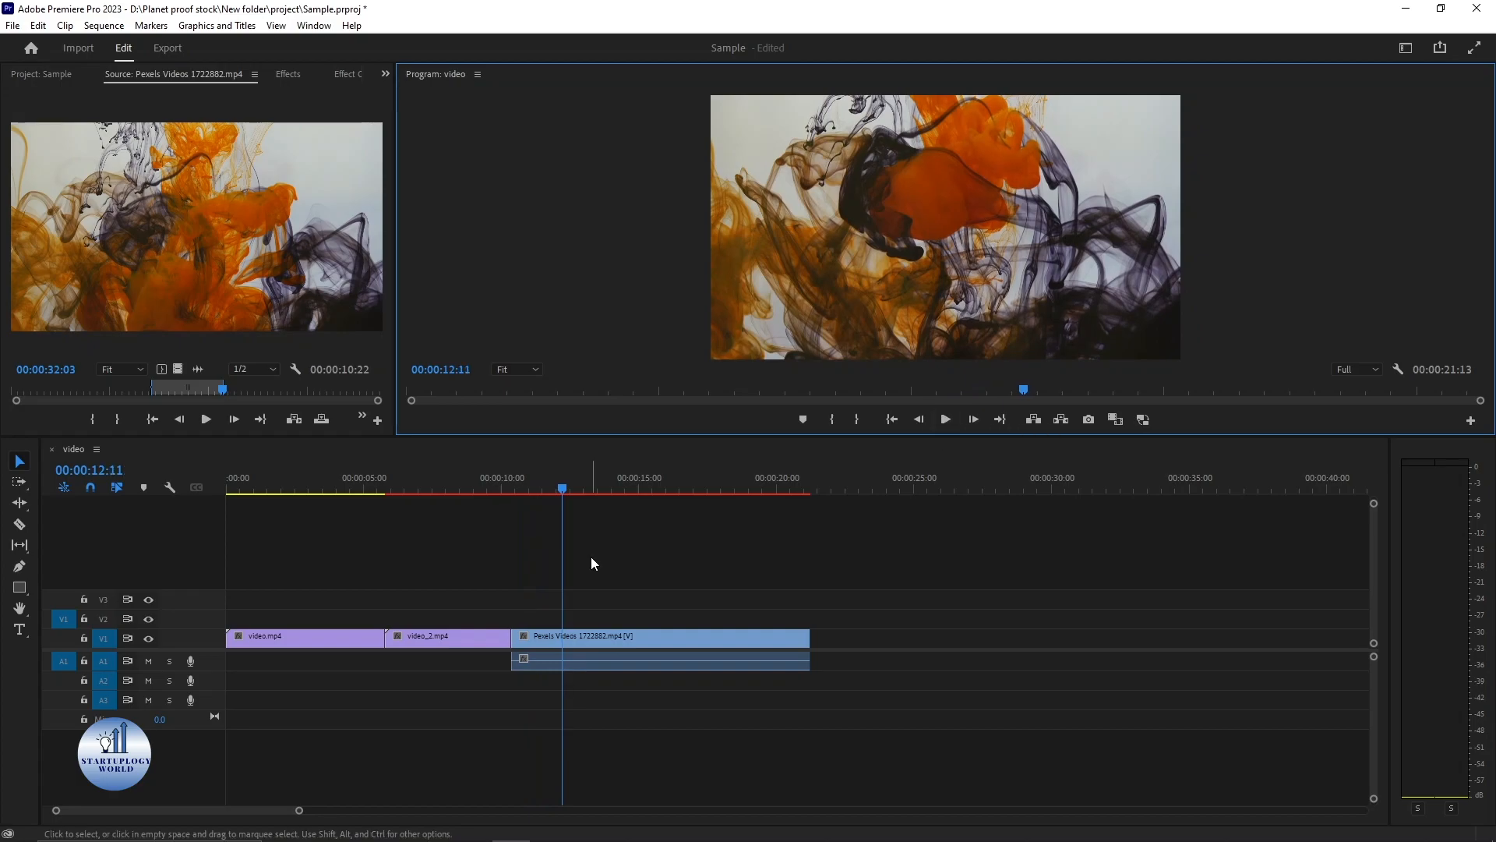